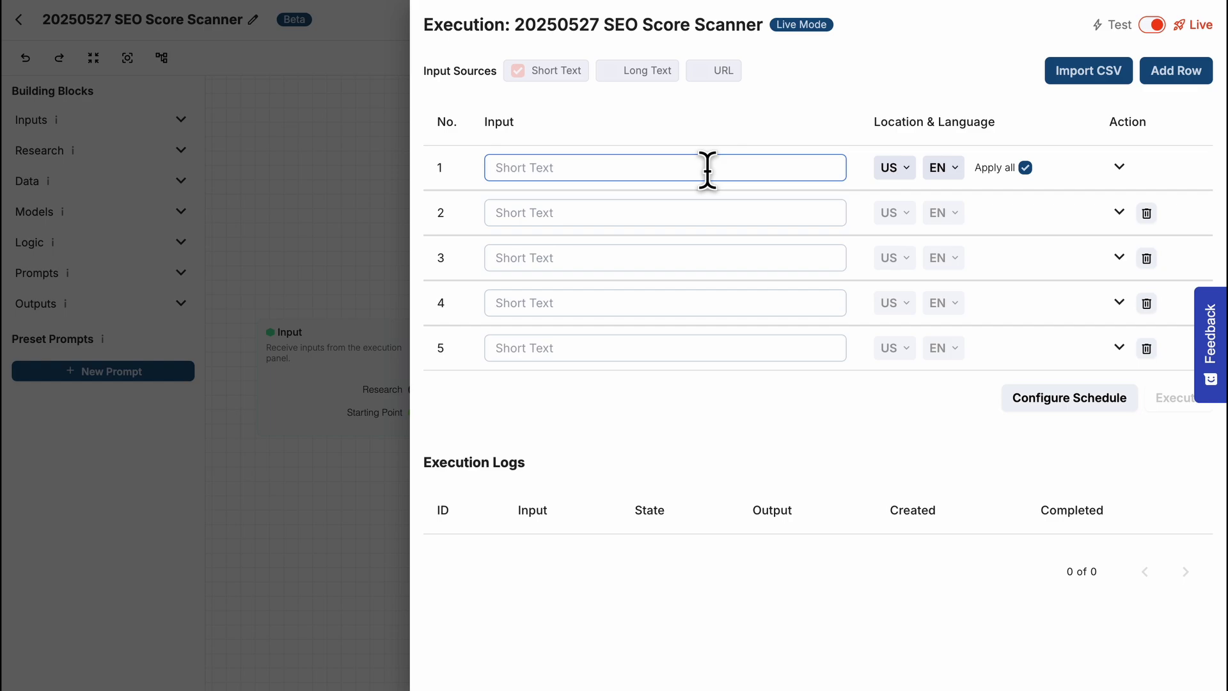
click(707, 170)
text(blog)
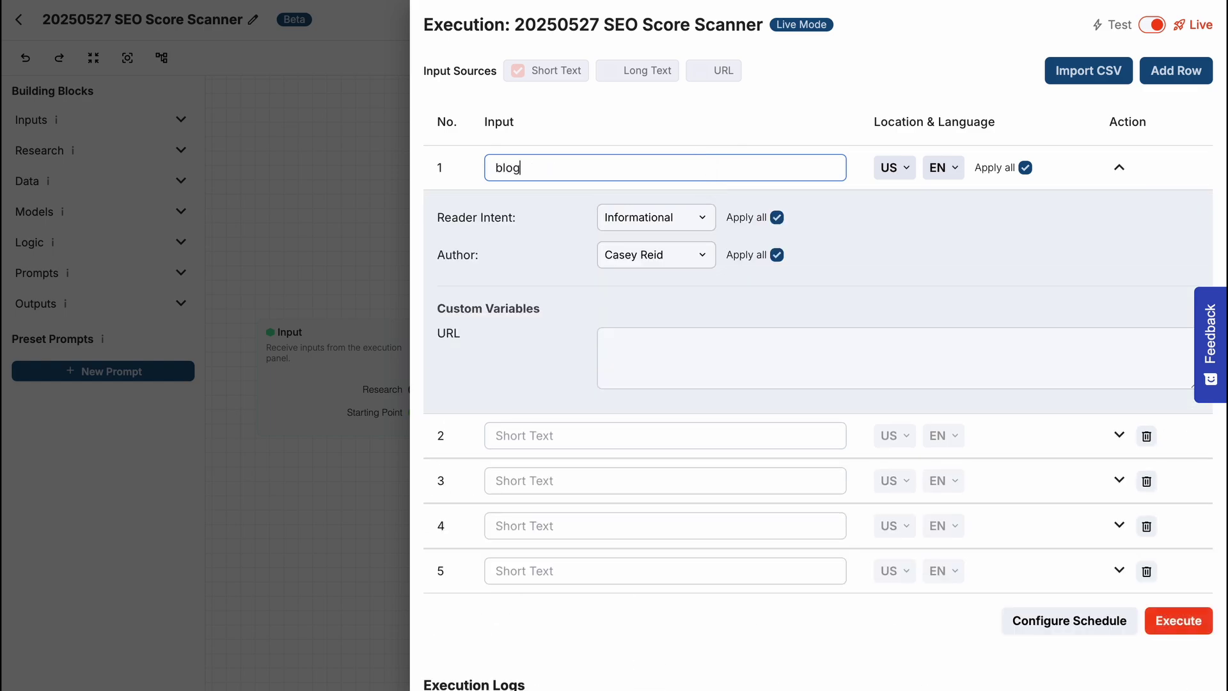
text( posts)
click(692, 352)
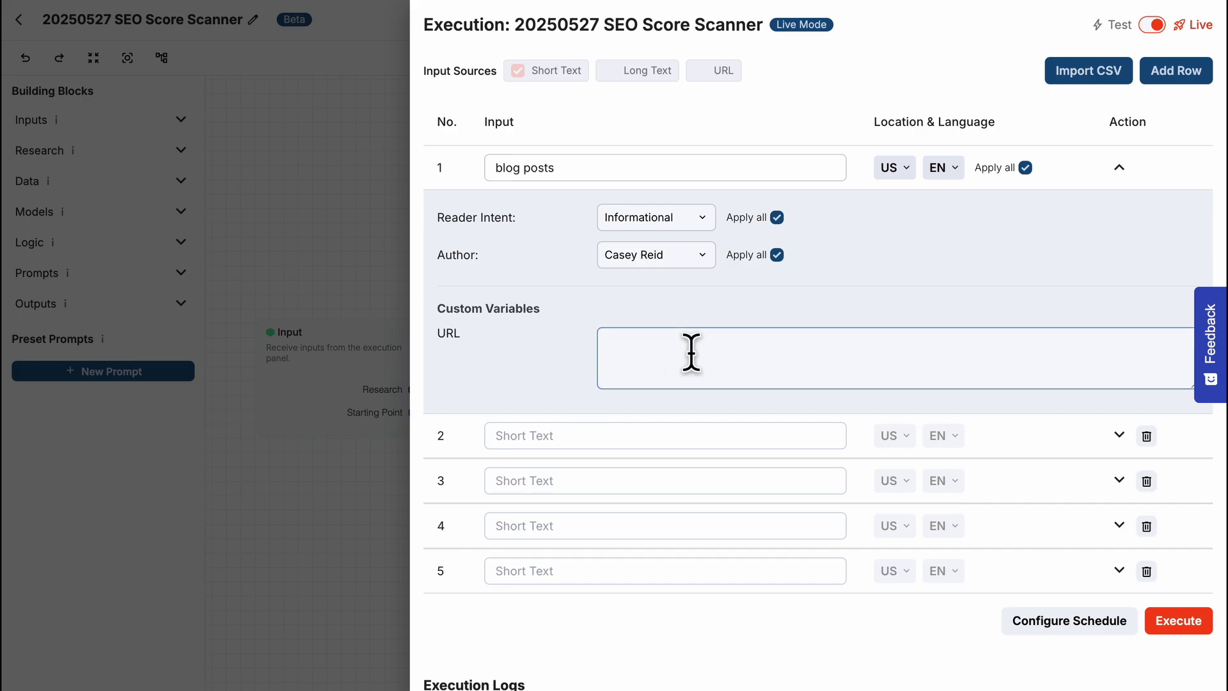
text(https://surgegraph.io/content/blog-posts)
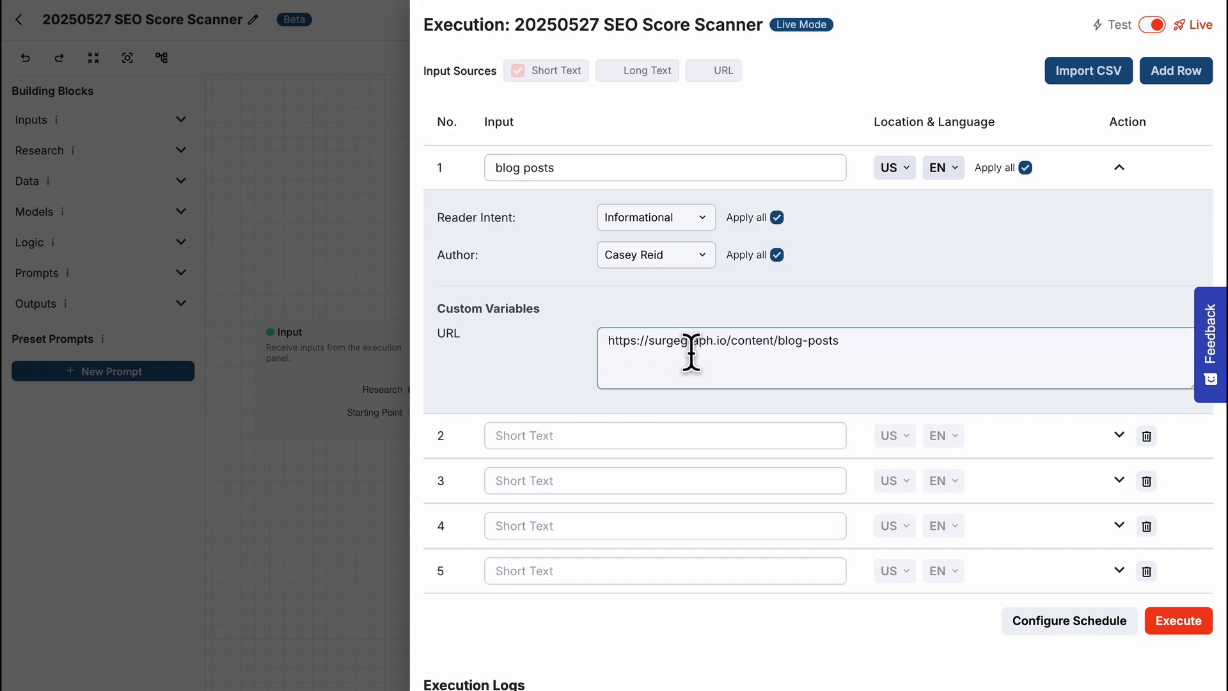
Execute the SEO Score Scanner workflow in live mode and view its execution logs.
click(1171, 621)
scroll(1161, 620, down, 1)
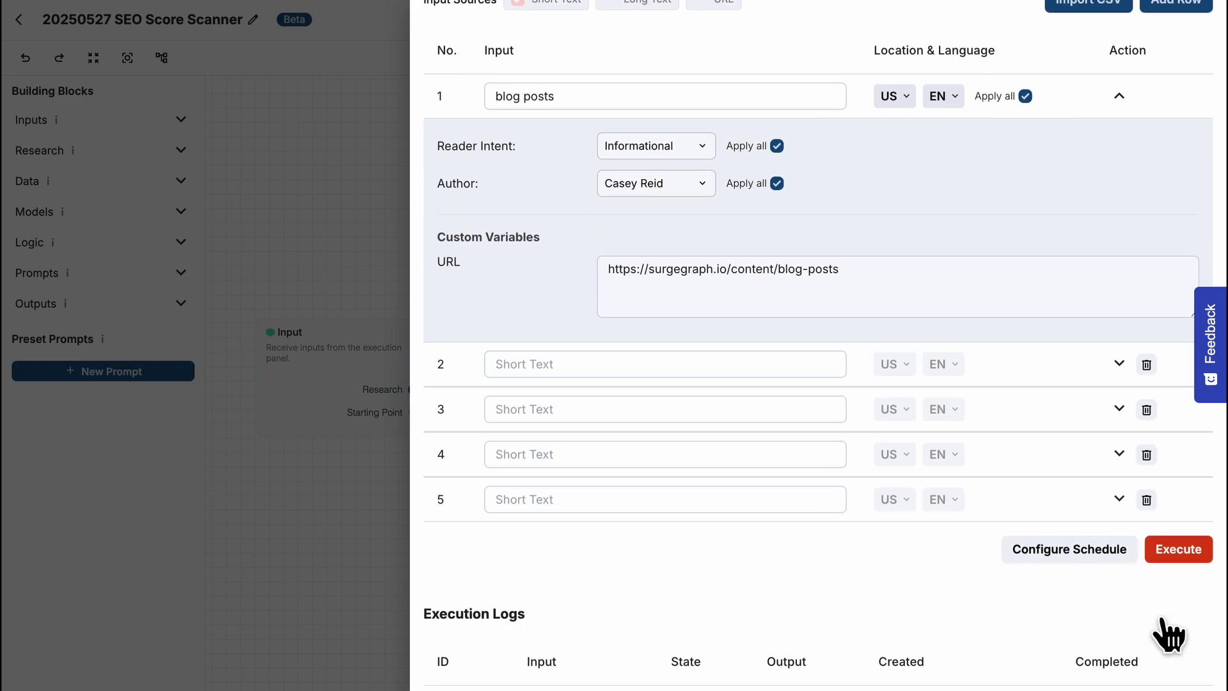
scroll(1162, 620, down, 2)
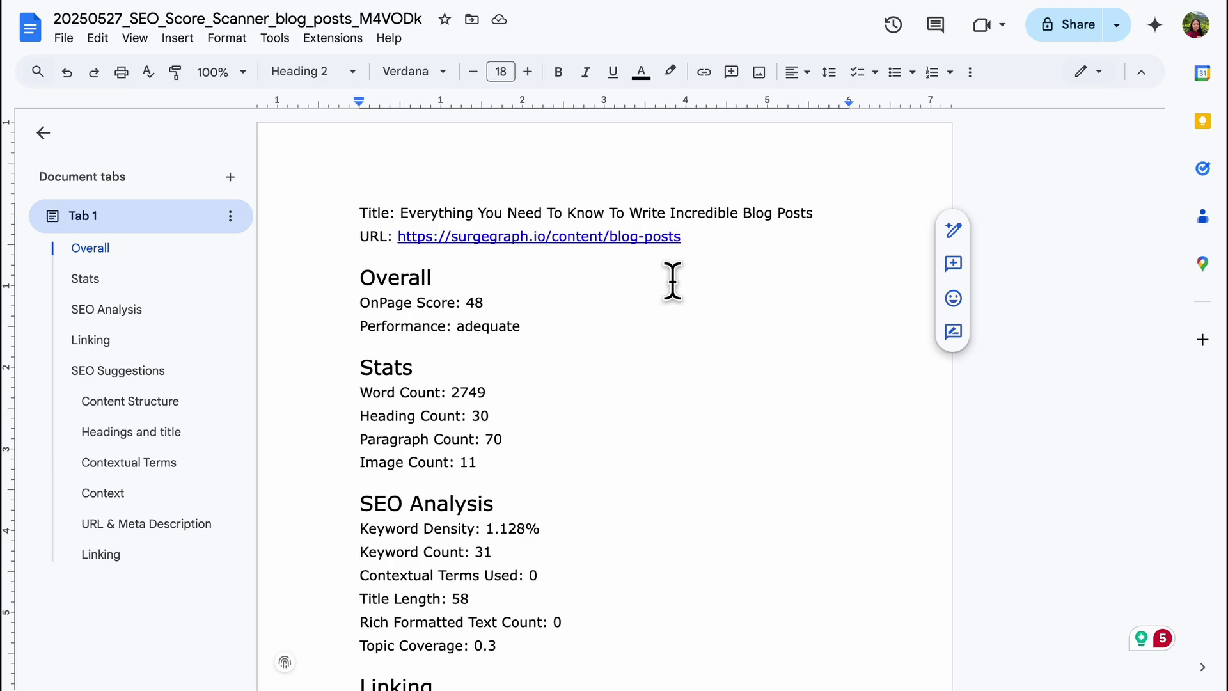
In the exported Google Docs report, review the Overall, Stats, SEO Analysis and Linking sections.
drag(360, 302, 526, 305)
click(526, 304)
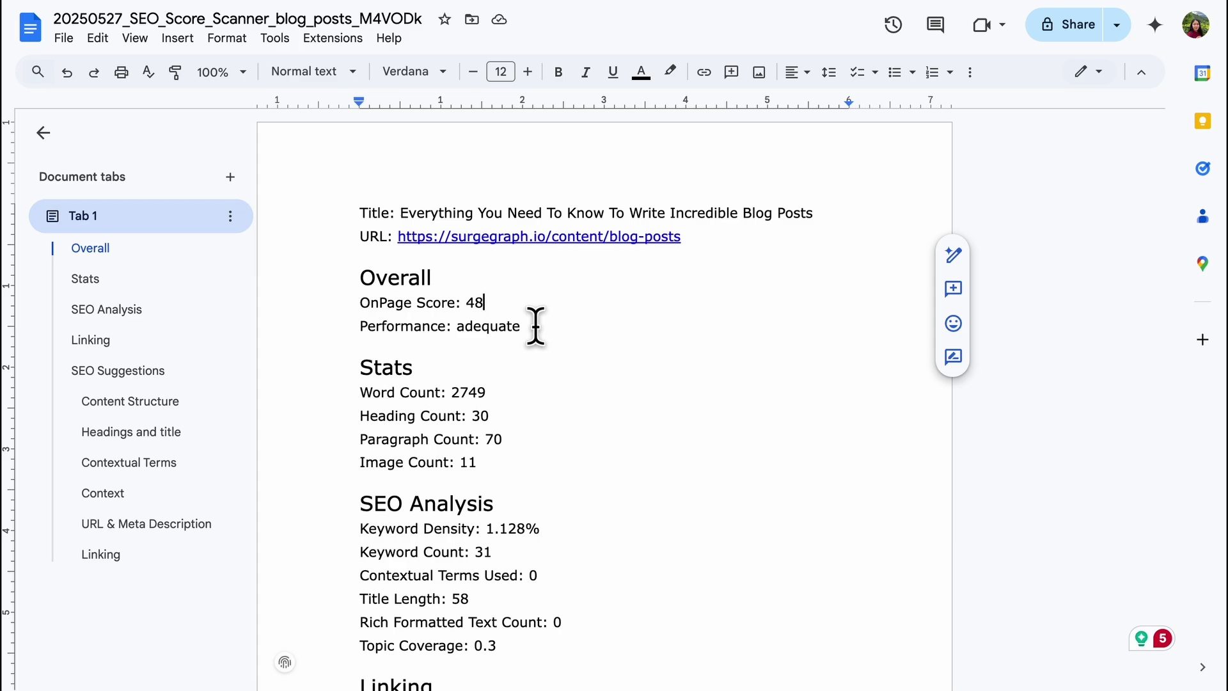
scroll(536, 327, down, 2)
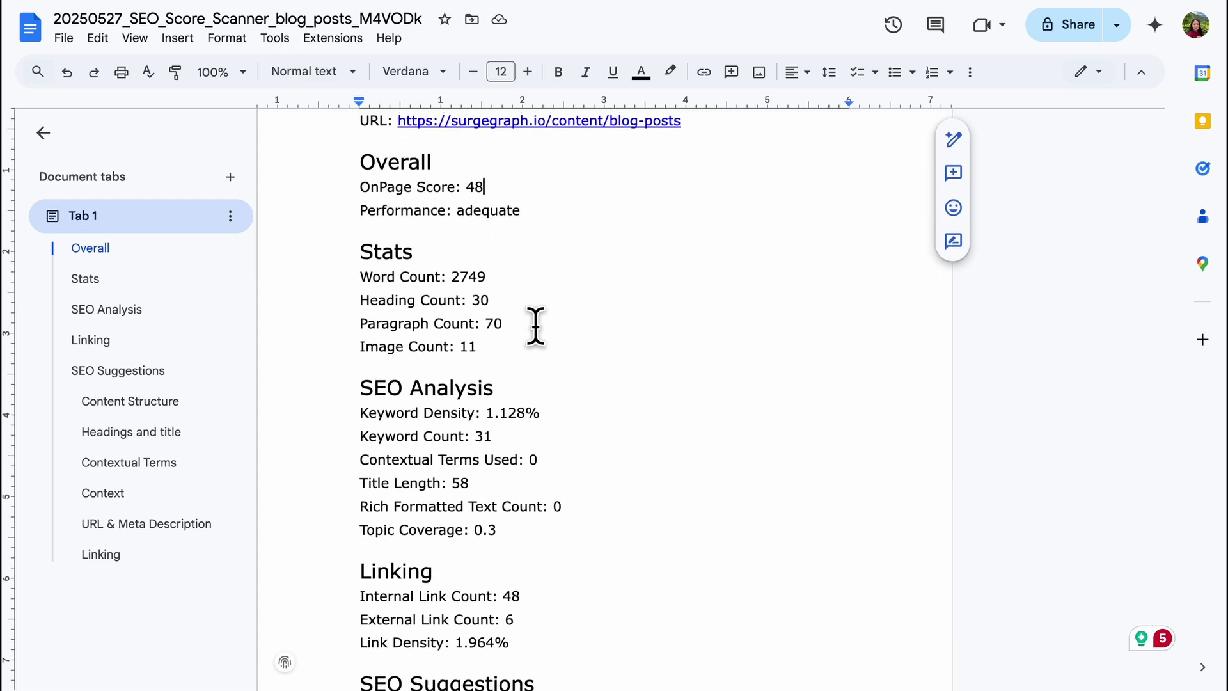
click(499, 292)
scroll(499, 291, down, 2)
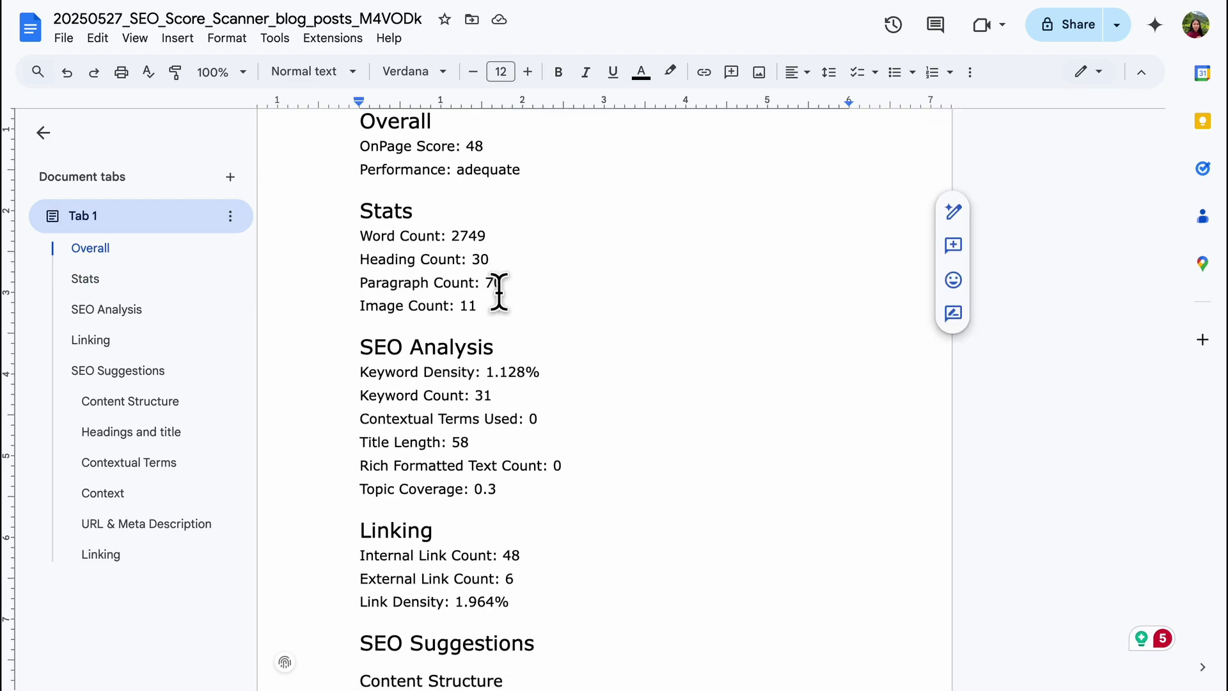
click(530, 235)
click(504, 251)
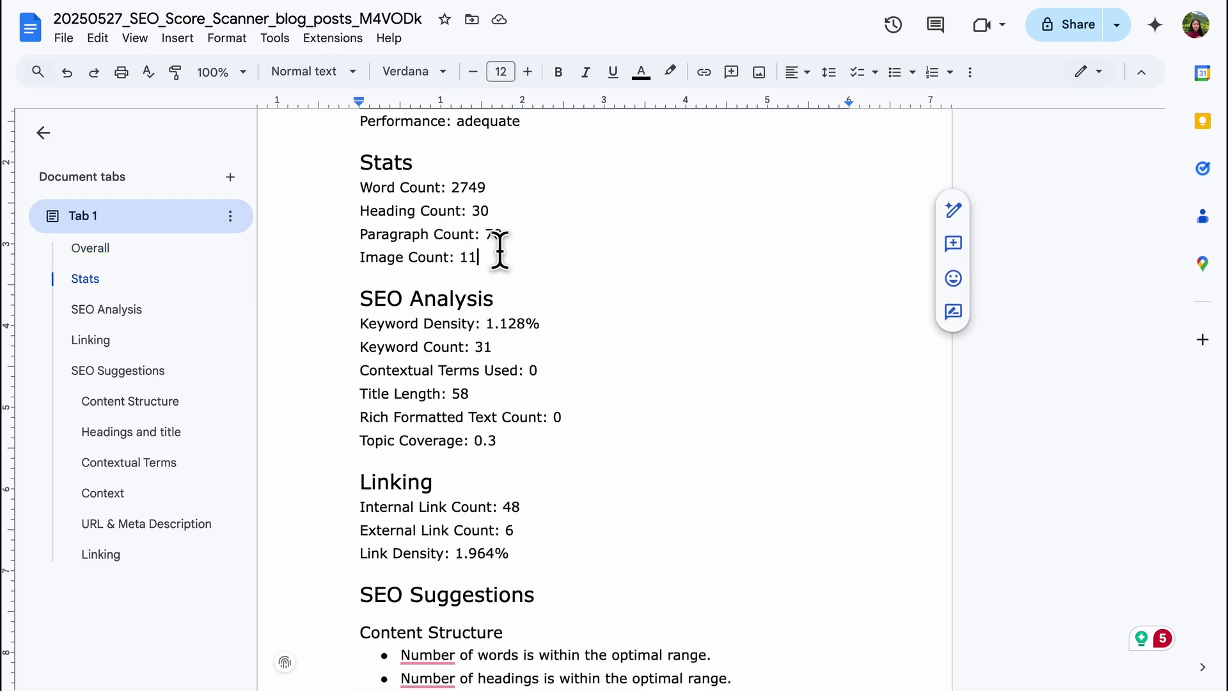
scroll(503, 256, down, 1)
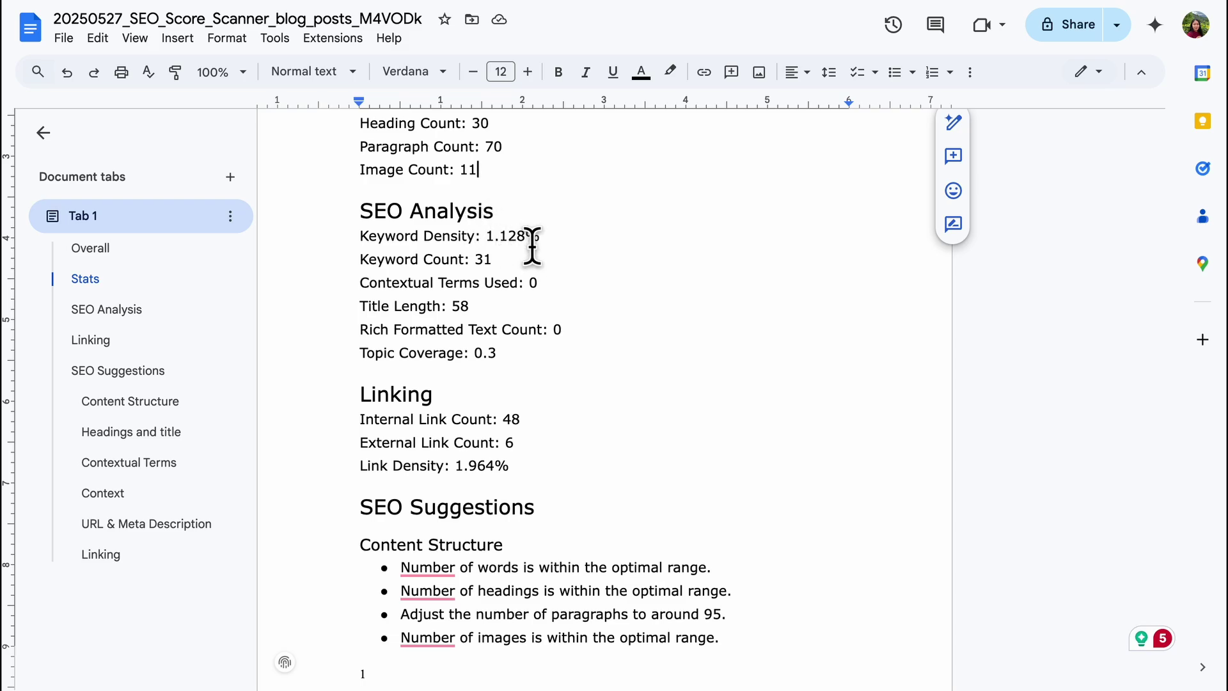
scroll(526, 243, down, 3)
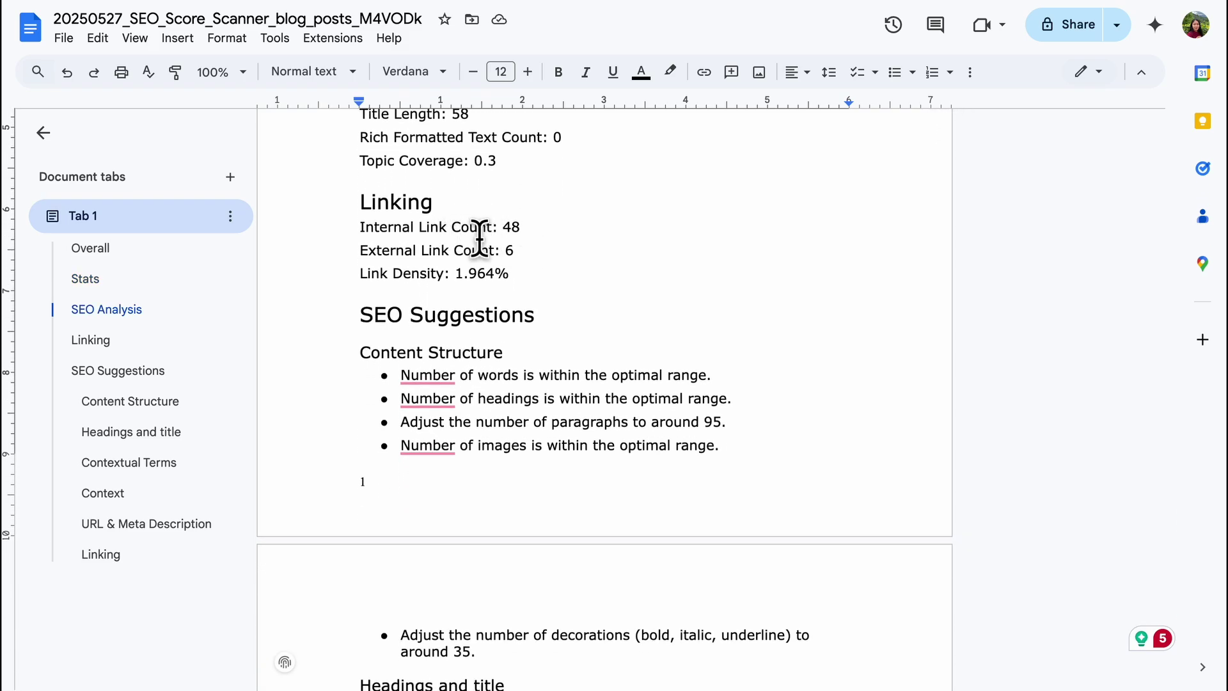
scroll(552, 252, down, 2)
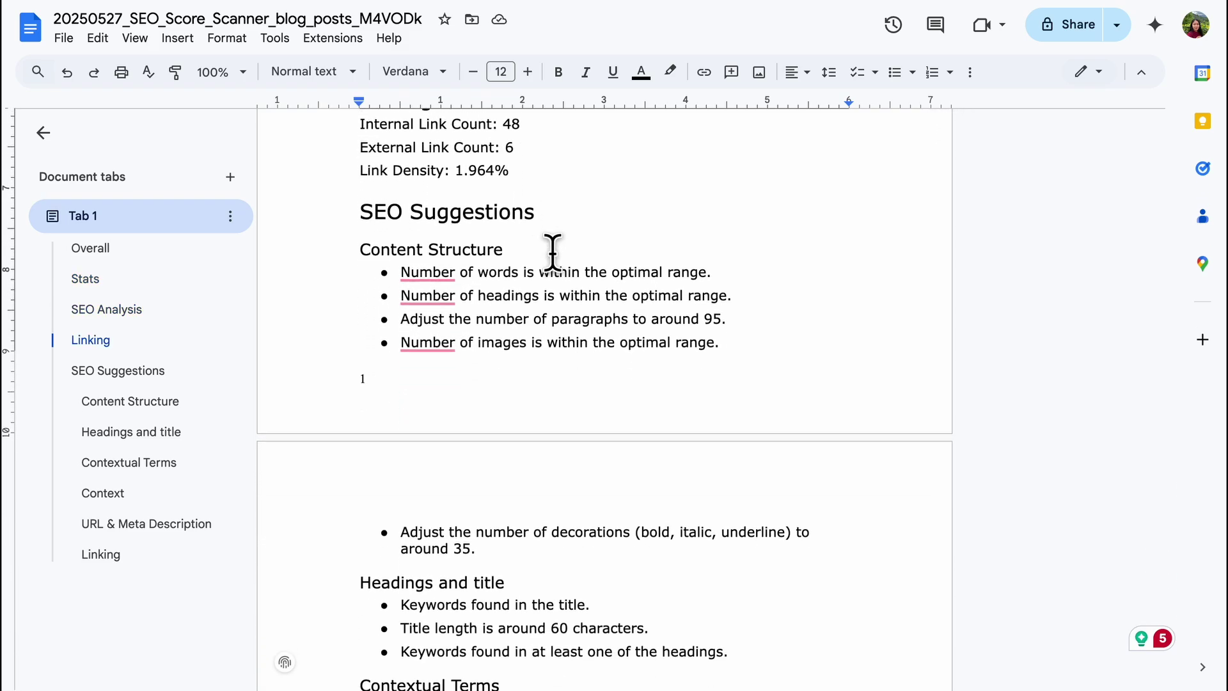
Read the report's SEO Suggestions, from Content Structure through Contextual Terms to Linking, and return towards the start.
drag(362, 185, 536, 184)
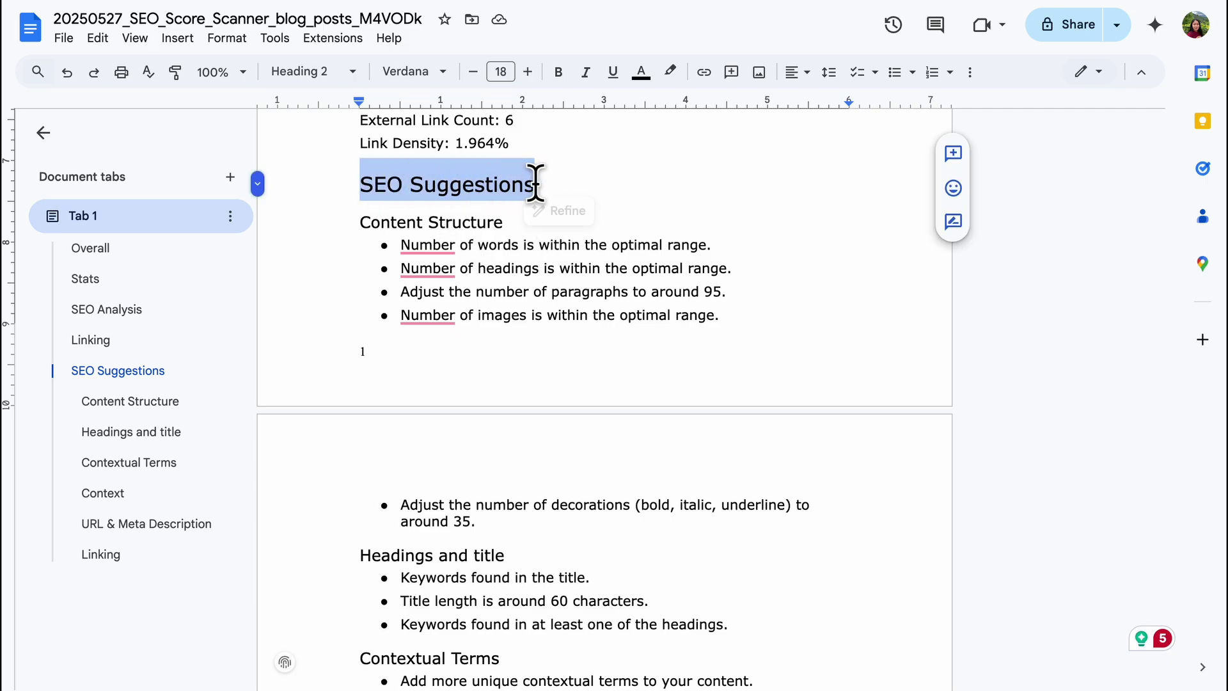
click(613, 250)
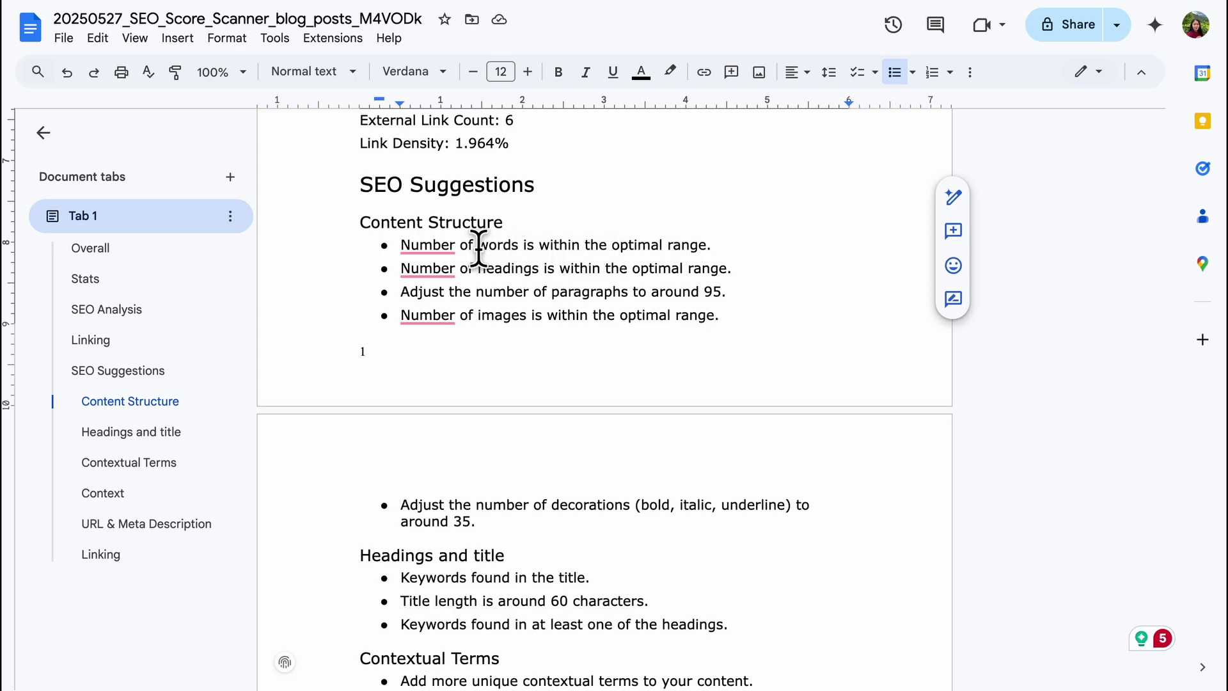
click(606, 245)
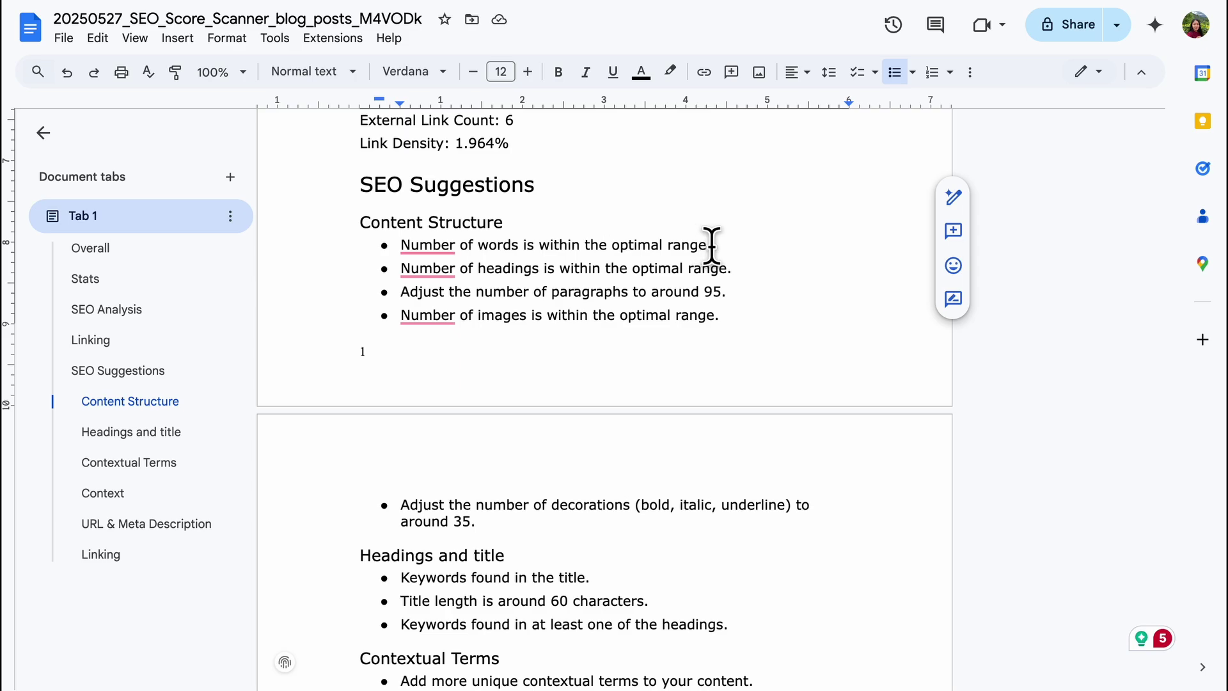
scroll(712, 245, down, 5)
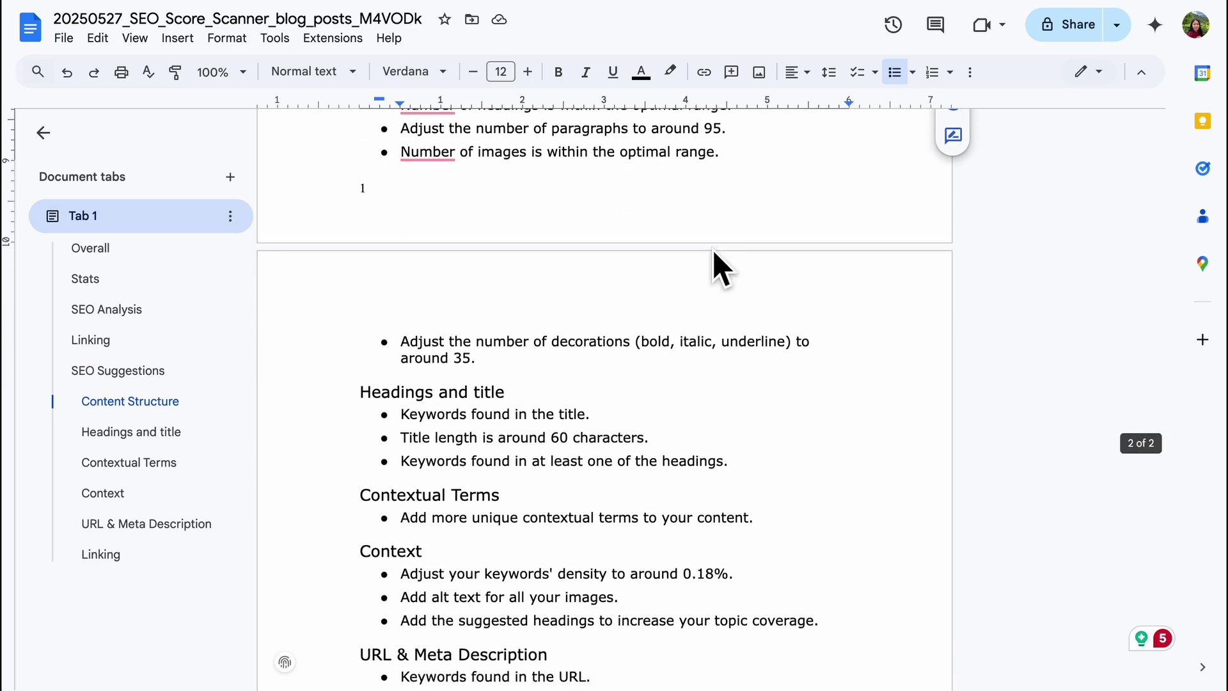
scroll(712, 245, down, 3)
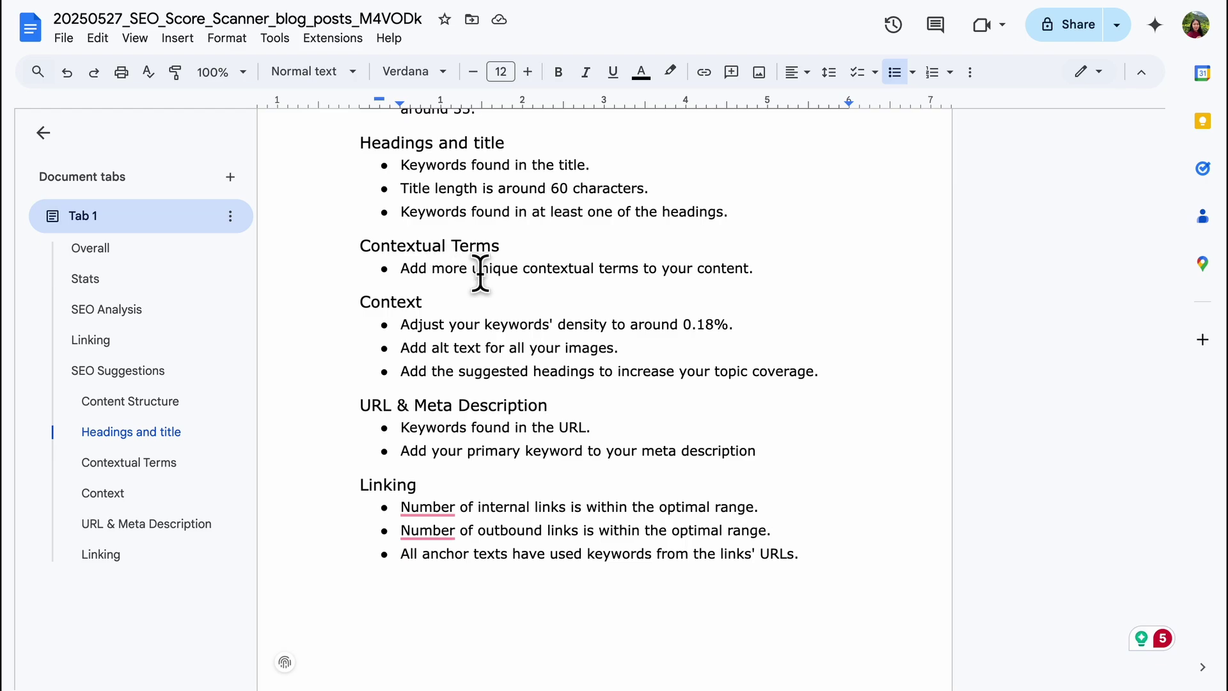
drag(400, 269, 658, 269)
click(680, 268)
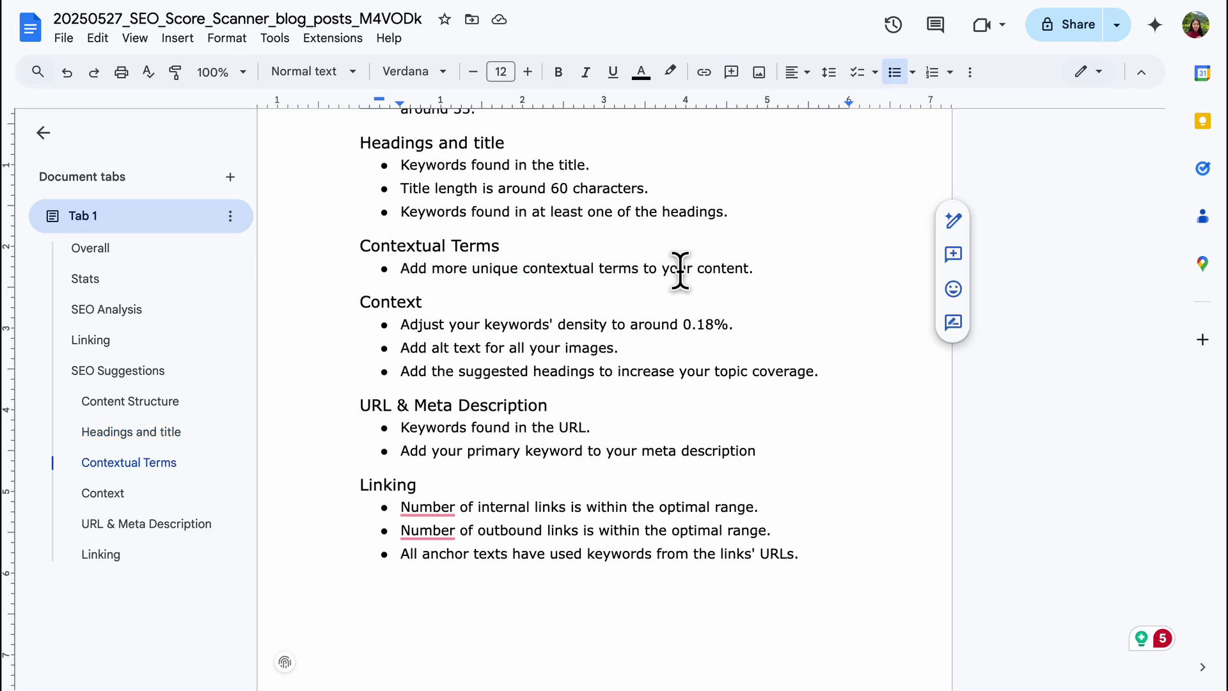
scroll(680, 268, down, 1)
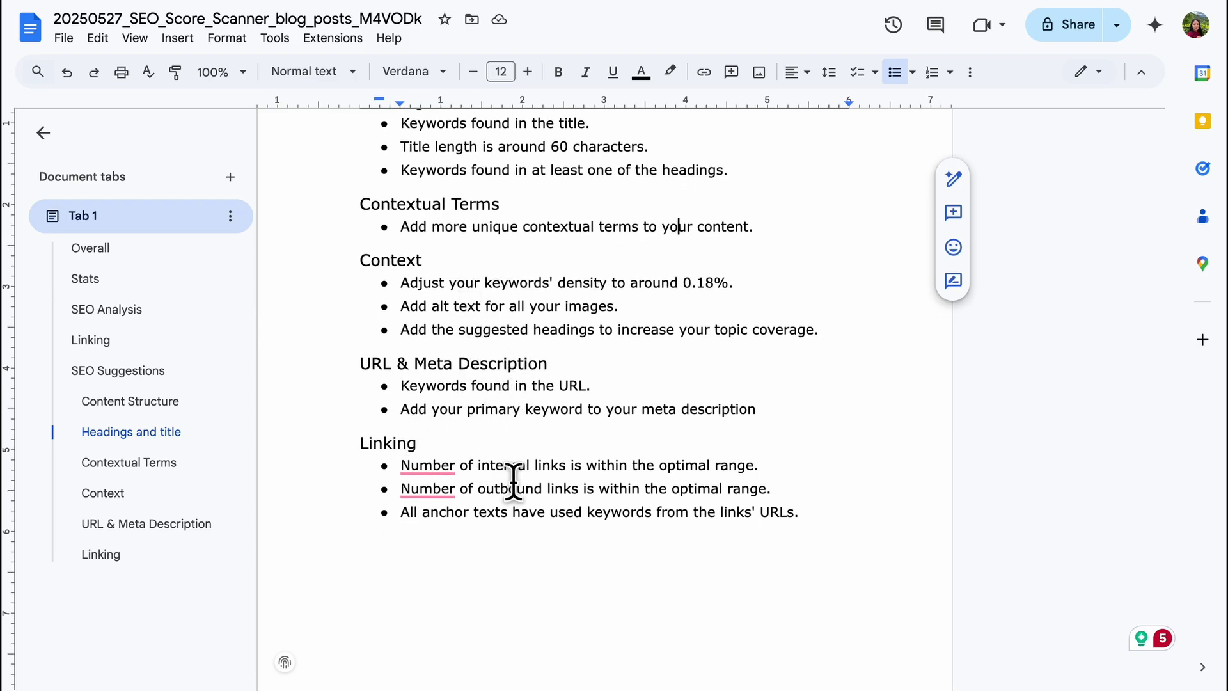
scroll(514, 479, up, 15)
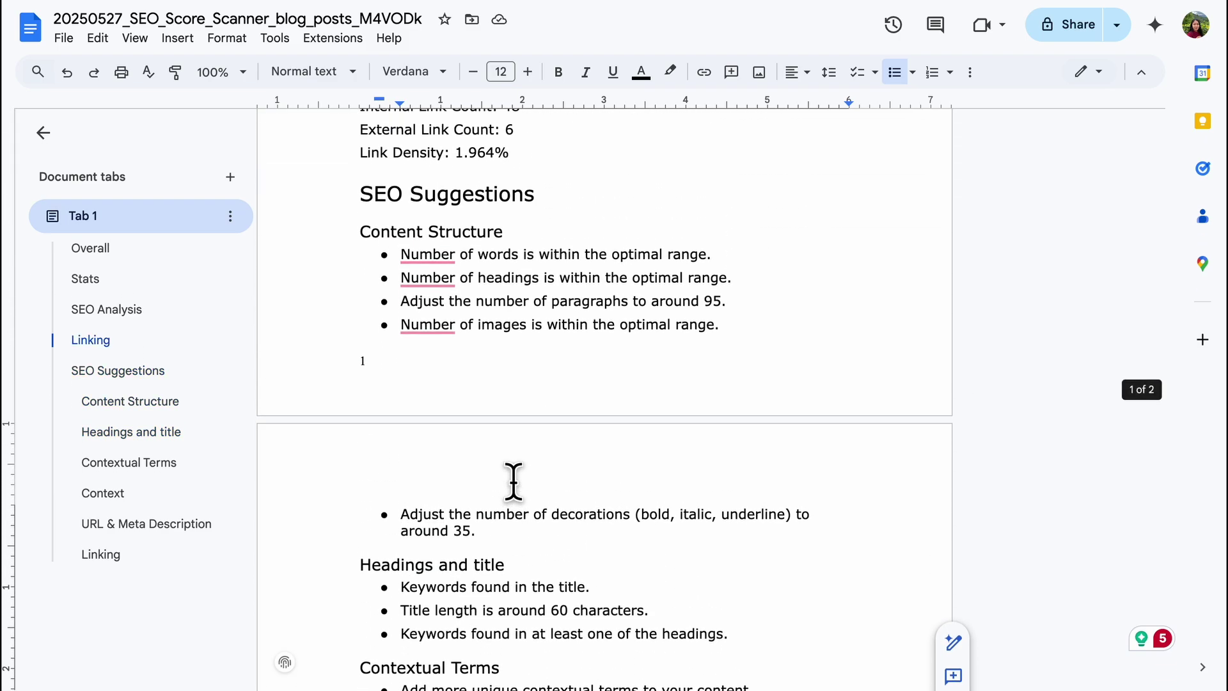
scroll(514, 479, up, 2)
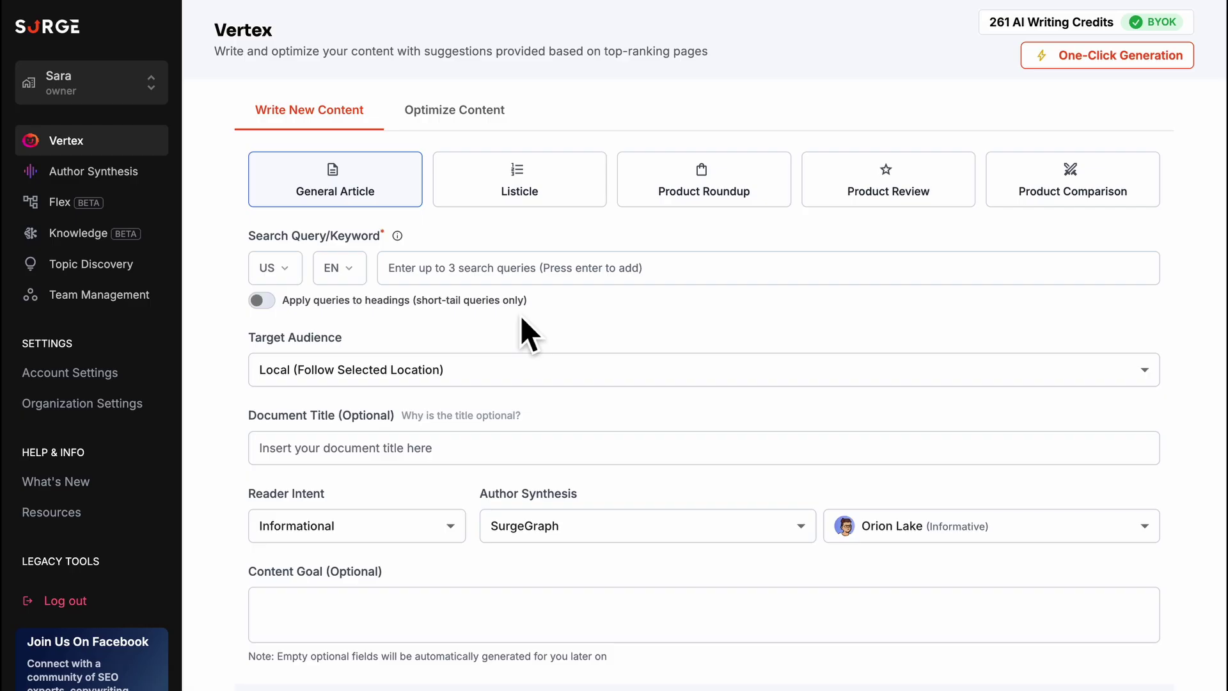
click(474, 123)
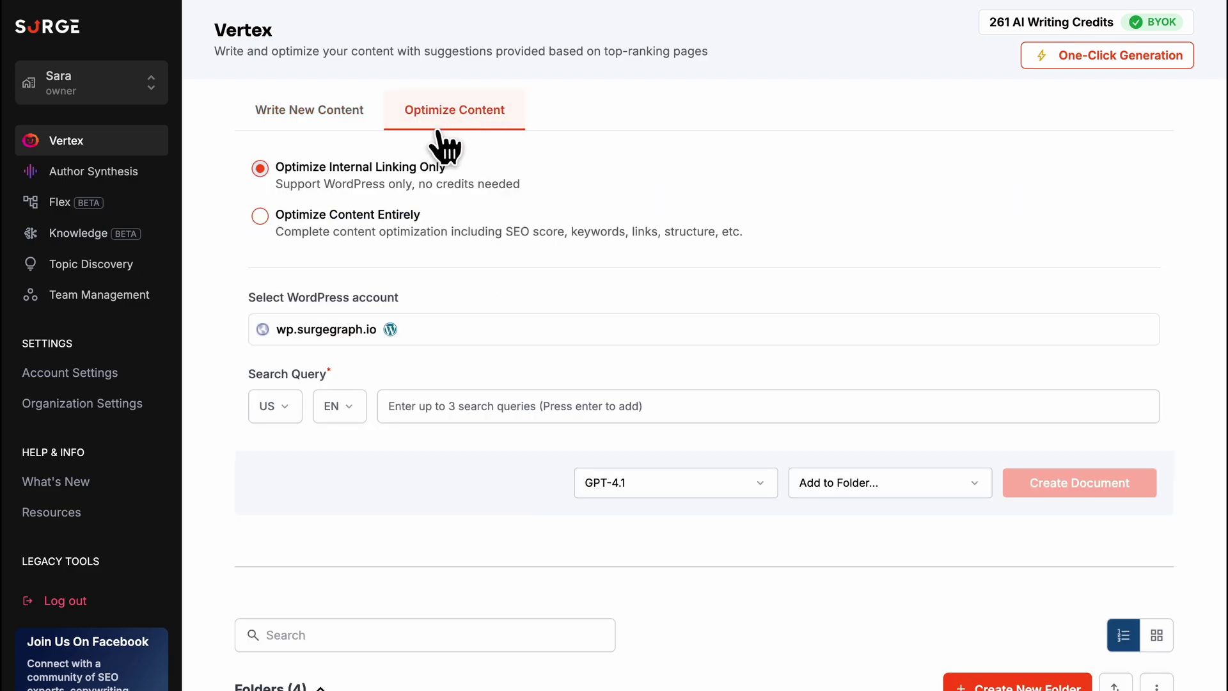
click(375, 219)
click(382, 329)
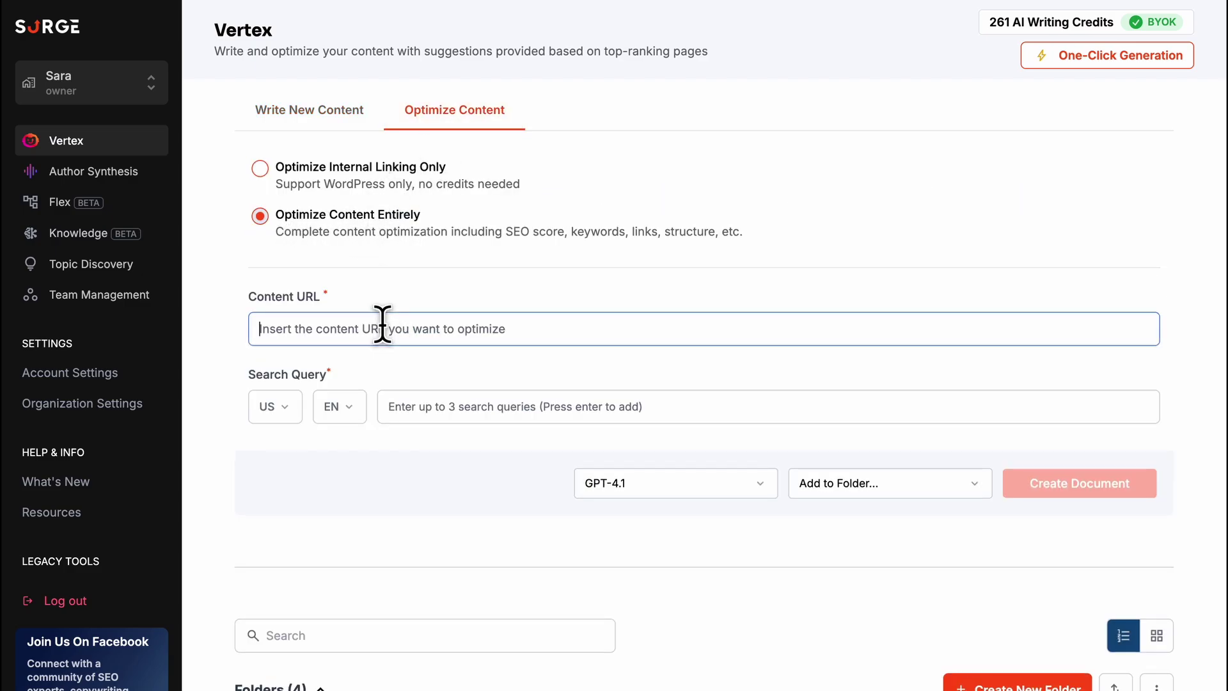
text(https://surgegraph.io/content/blog-posts)
Add "blog posts" as the search query and create the optimization document.
click(452, 410)
text(blog posts)
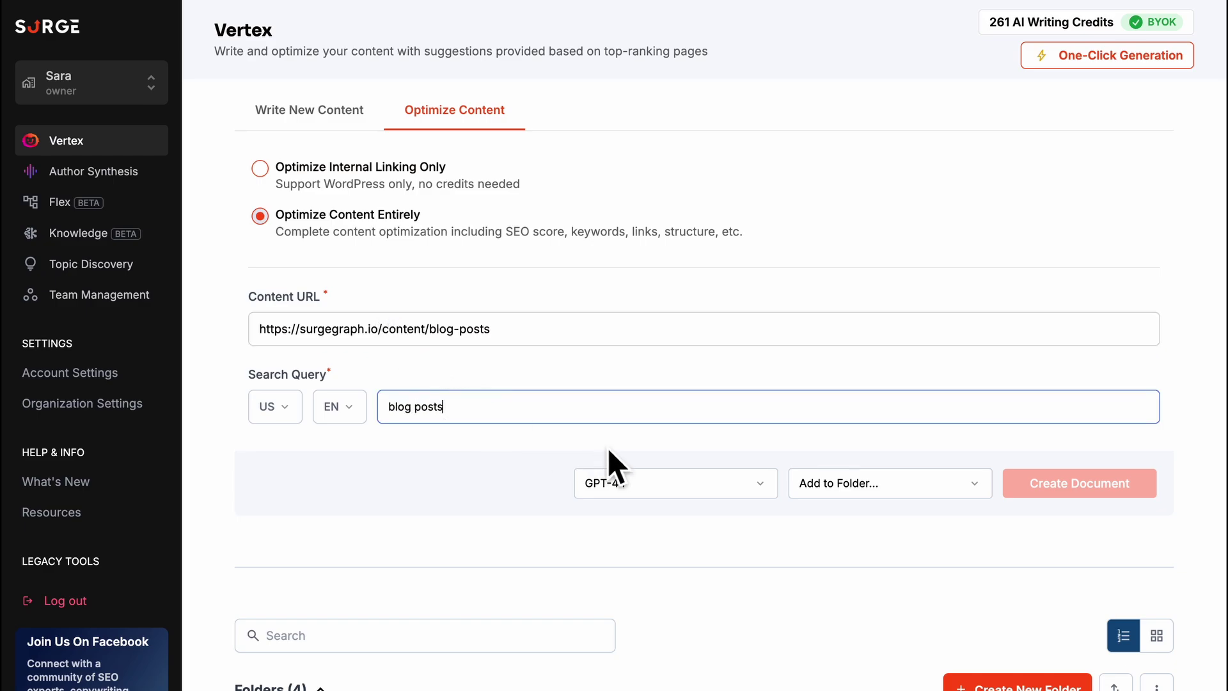
key(Return)
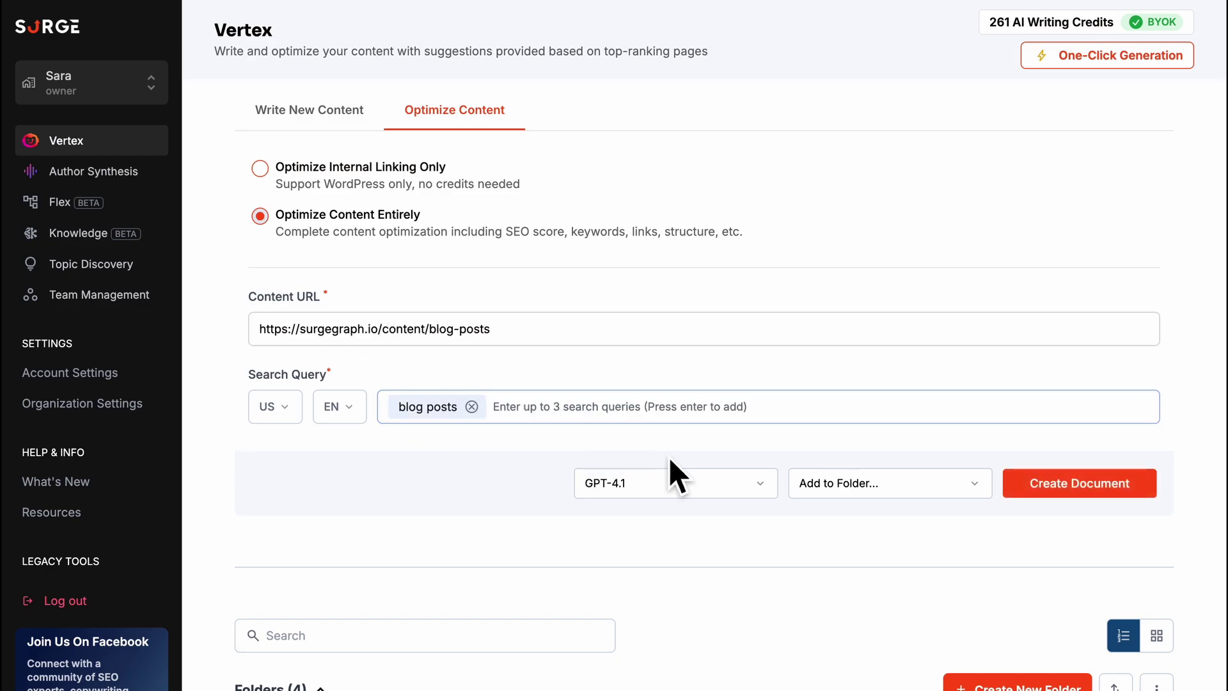
click(1065, 494)
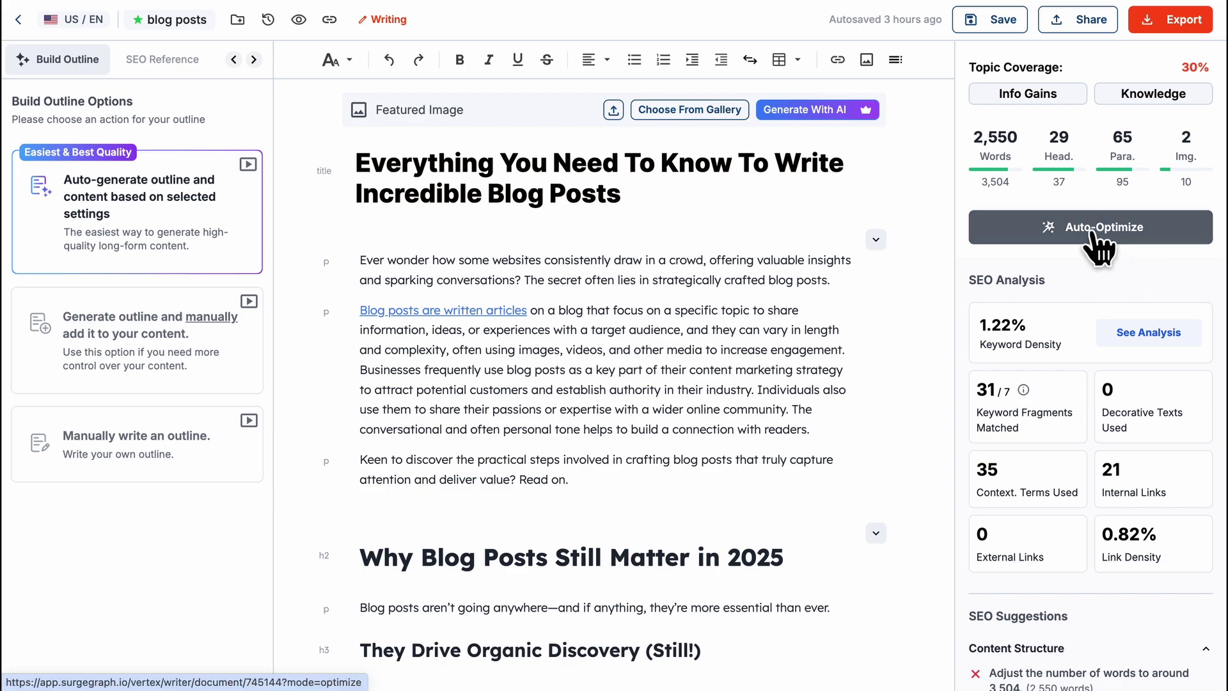
Examine the document's SEO suggestions, then the headings and contextual terms in its SEO Reference.
scroll(1085, 401, down, 7)
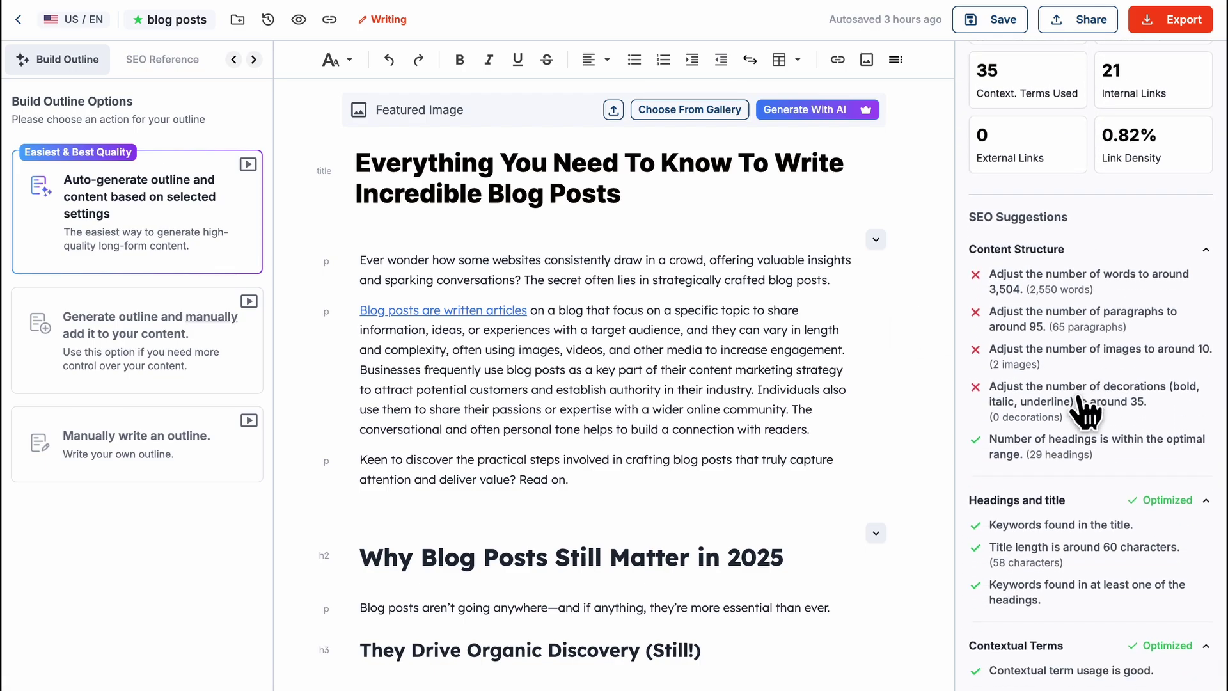
scroll(1079, 394, down, 5)
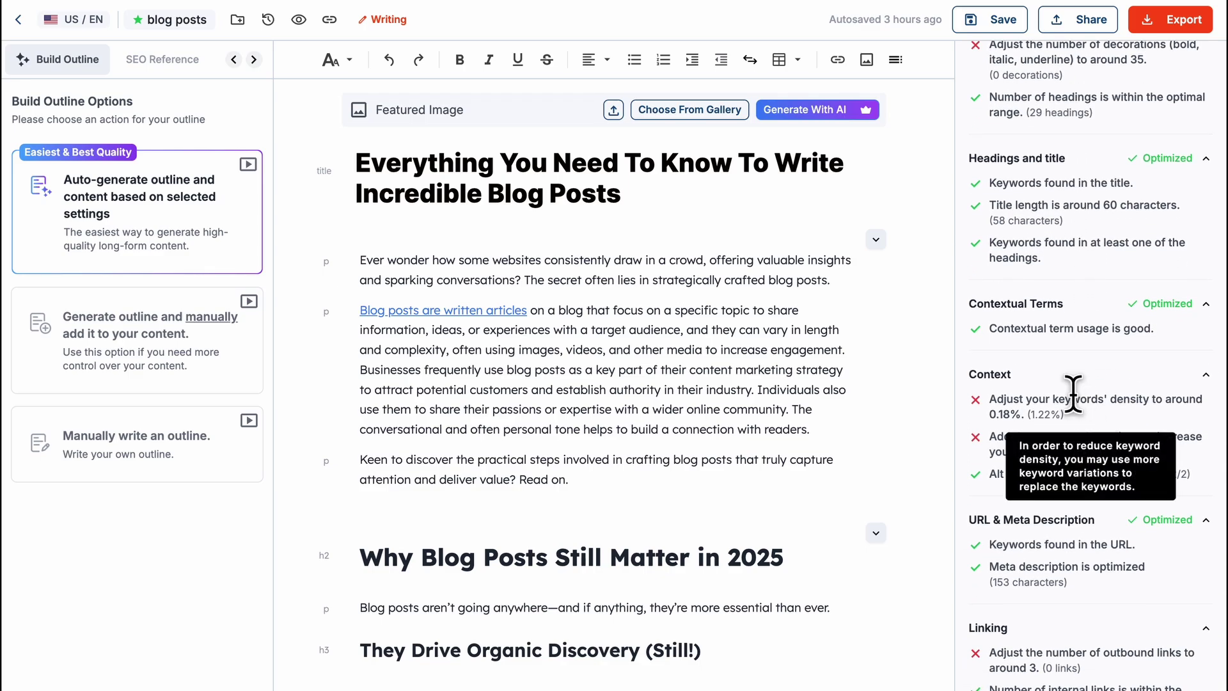
click(168, 62)
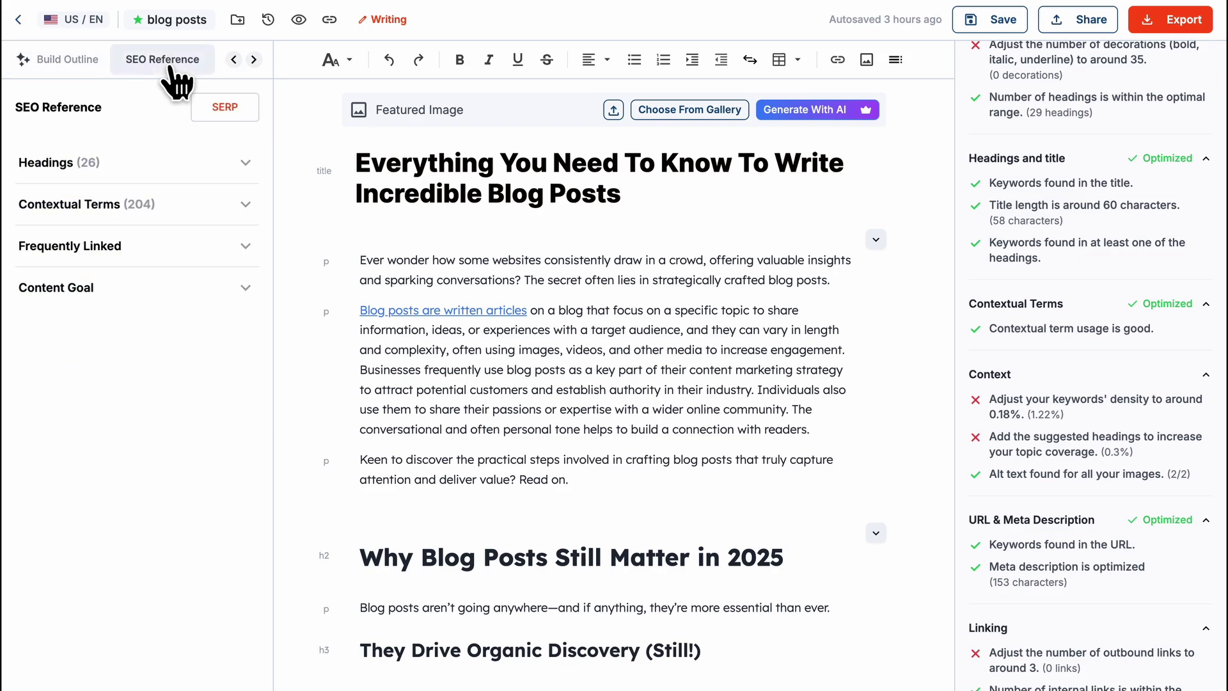
click(243, 163)
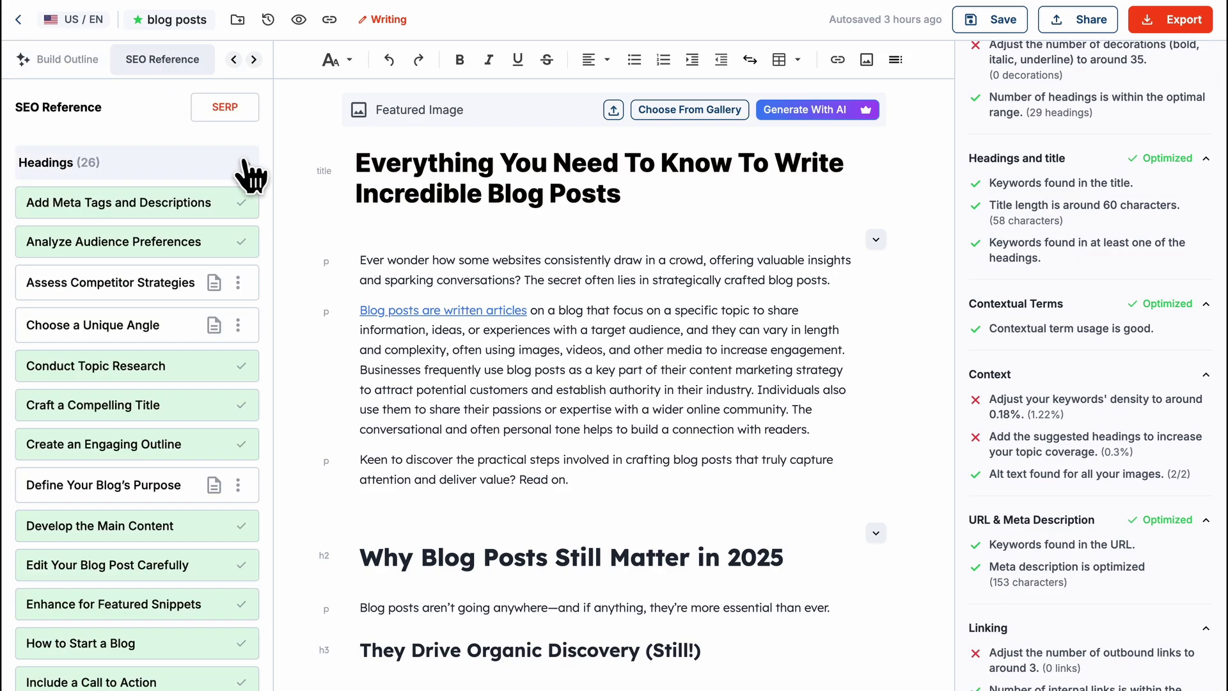
scroll(251, 172, down, 10)
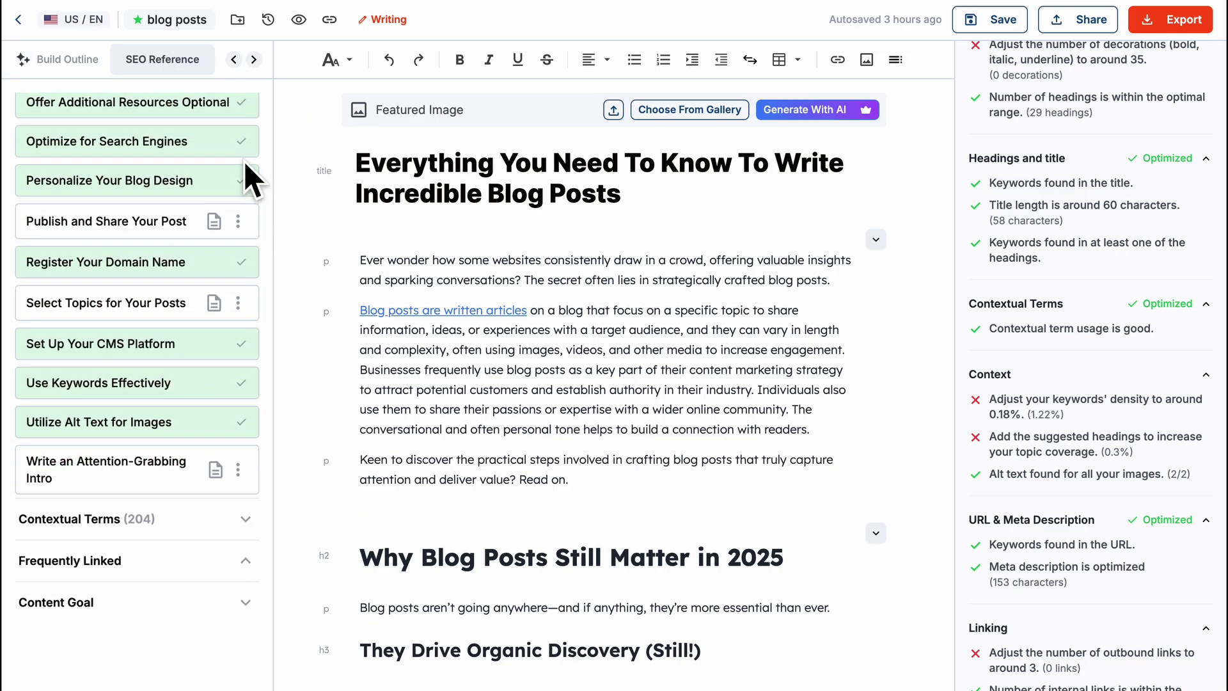
click(243, 518)
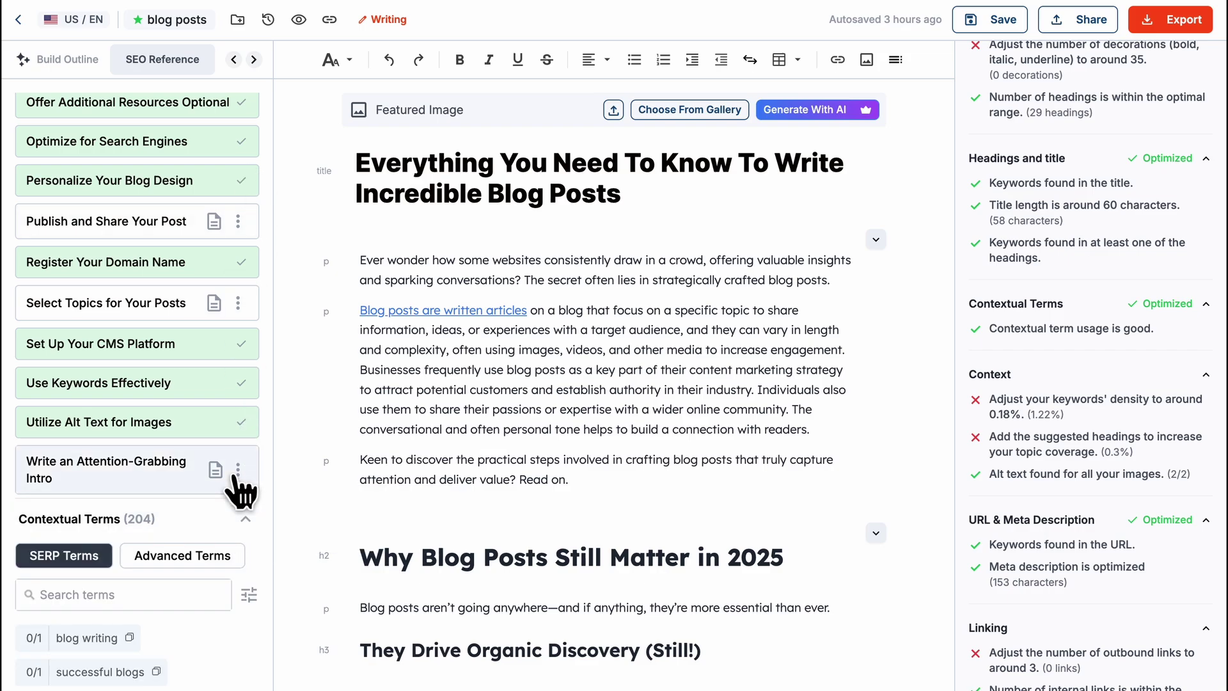
scroll(236, 486, down, 6)
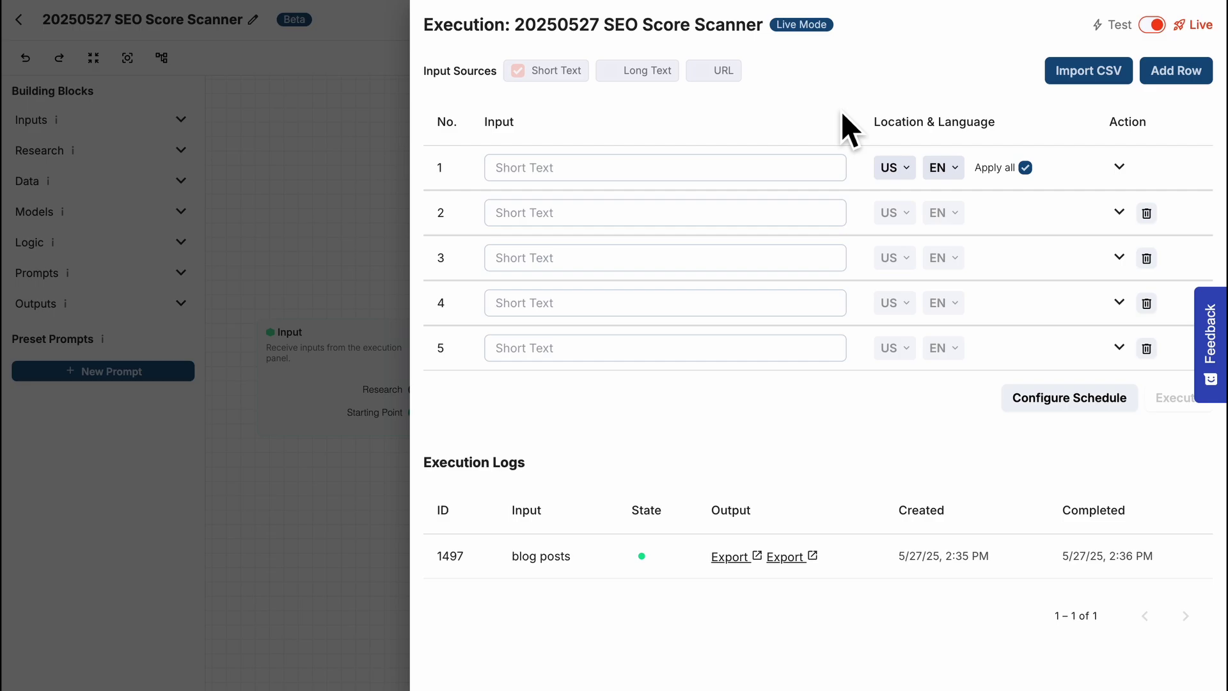
In the SEO Score Scanner execution form, expand the first input row to inspect its settings and URL variable.
click(710, 165)
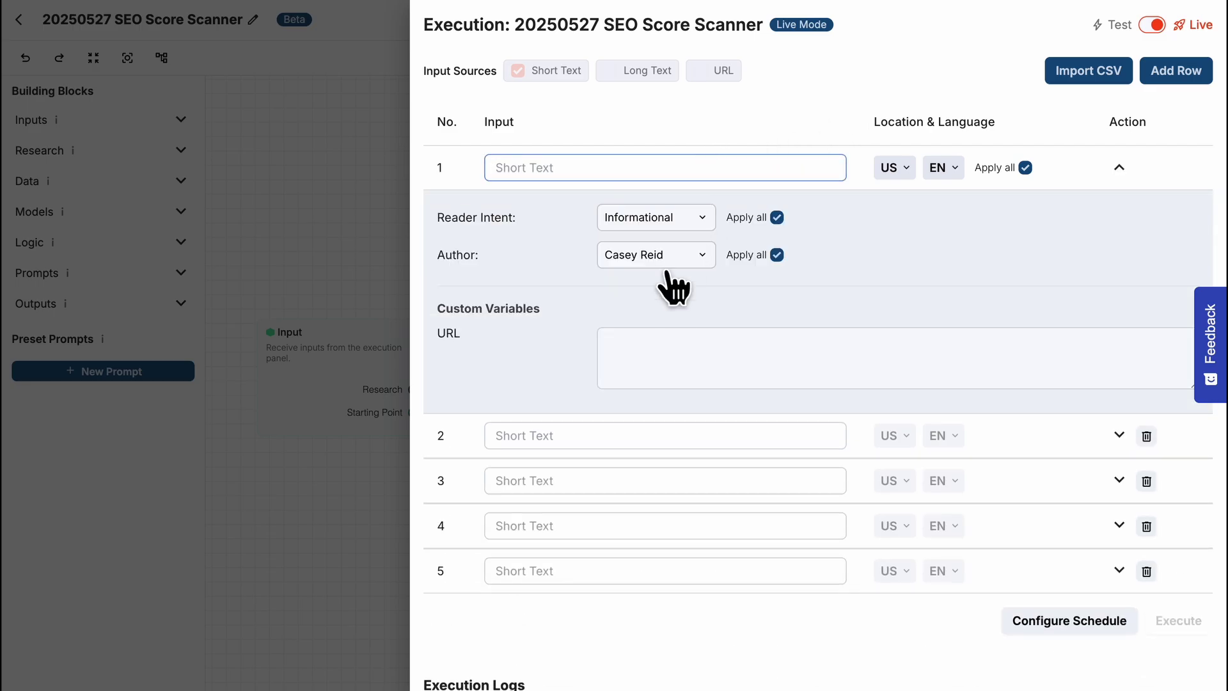
click(644, 337)
scroll(644, 337, down, 1)
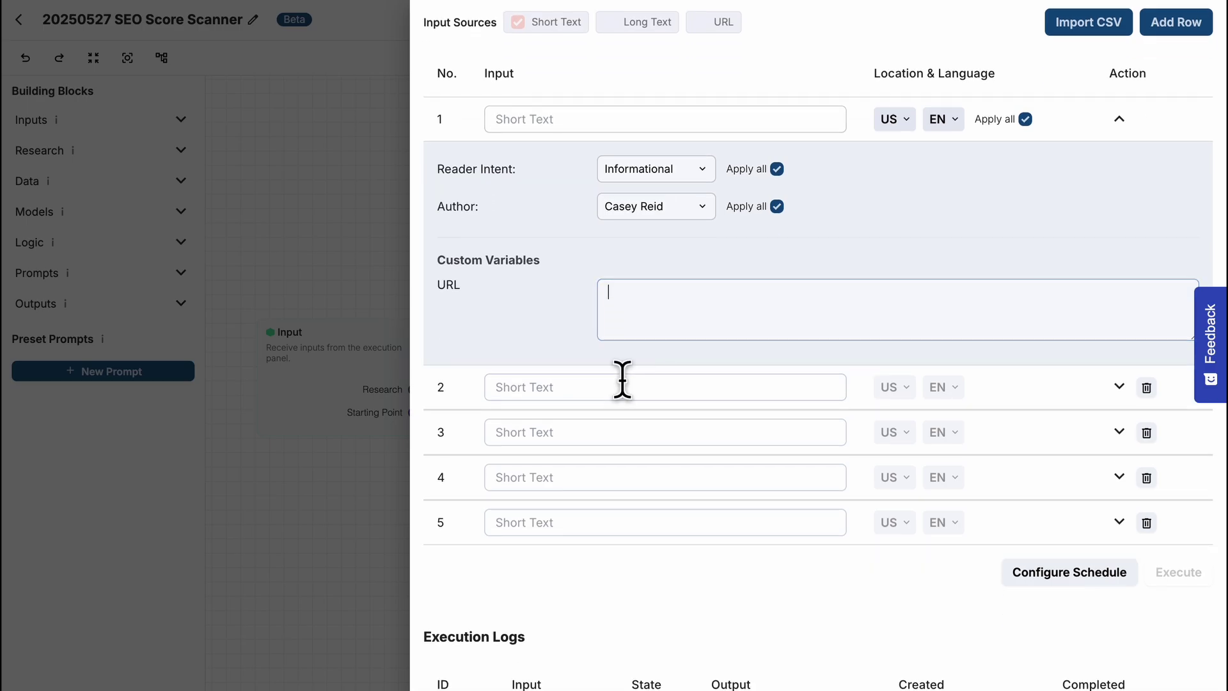
Expand the further input rows of the execution form and inspect their settings and URL variable fields.
click(624, 379)
scroll(631, 488, down, 3)
click(608, 499)
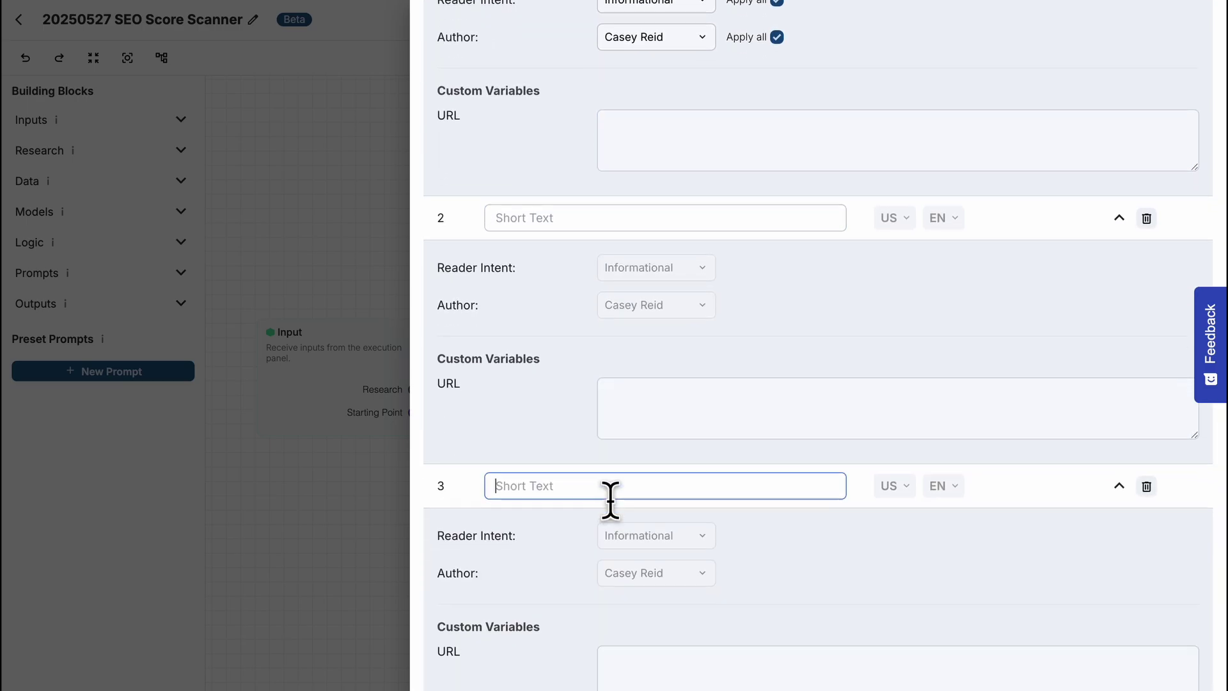
scroll(608, 499, down, 5)
click(627, 498)
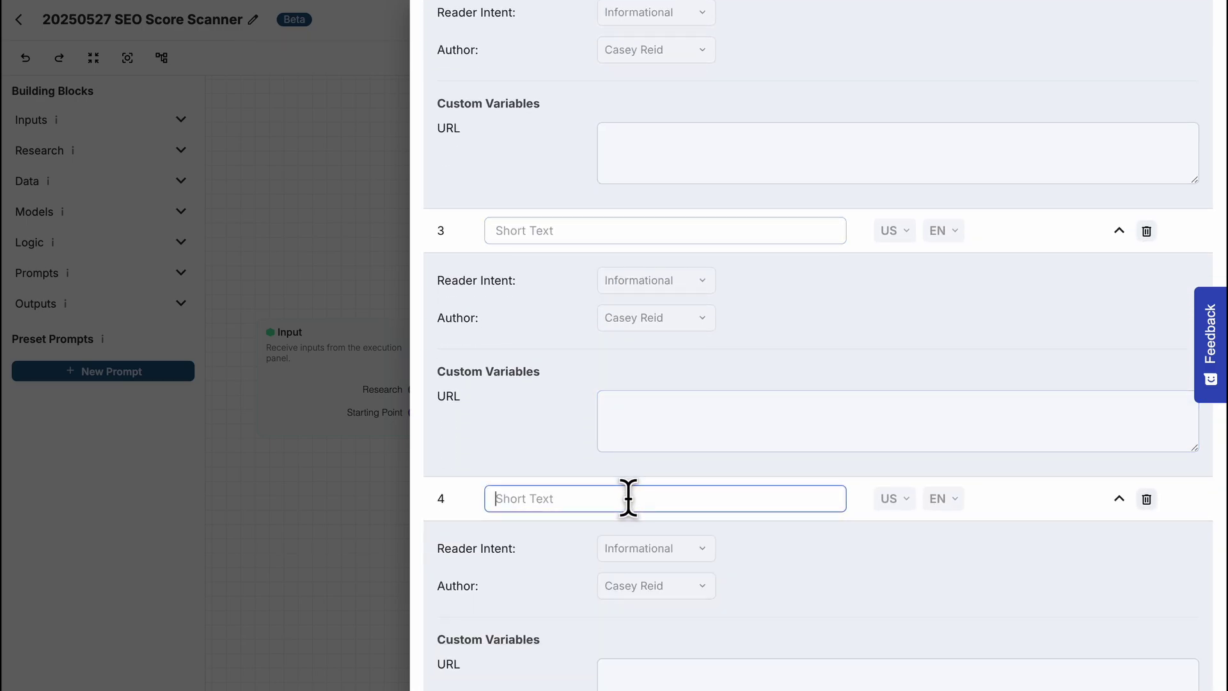
scroll(628, 498, up, 9)
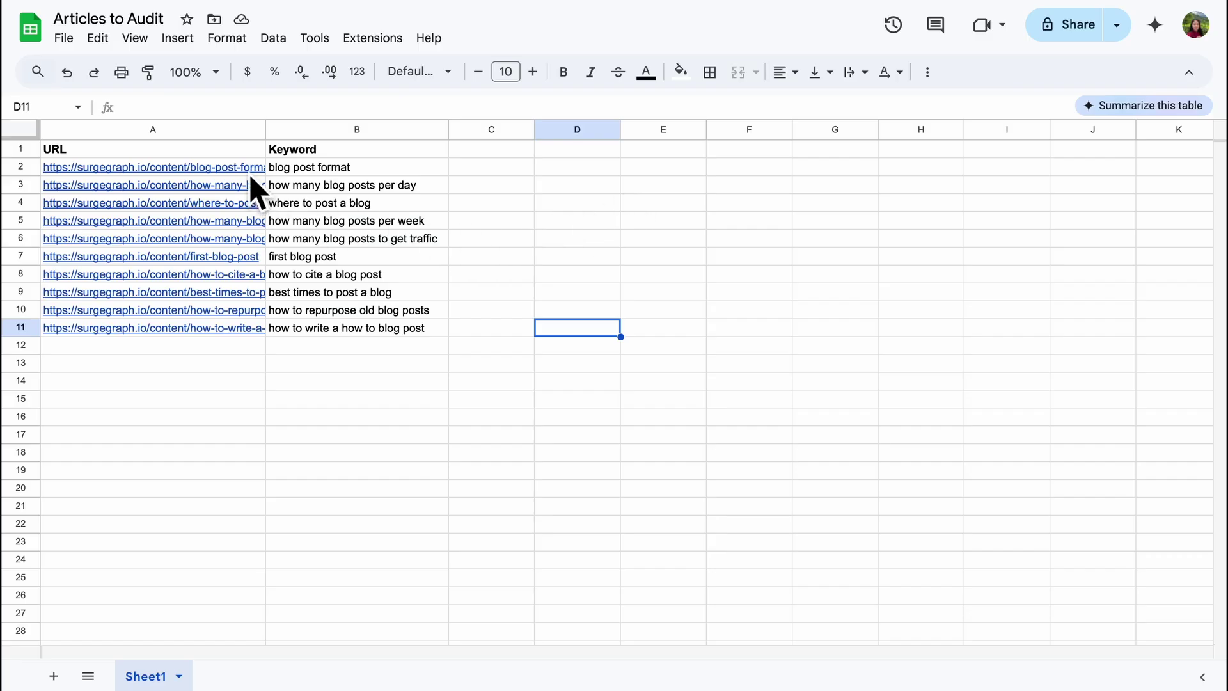
Switch to the Articles to Audit sheet in Google Sheets and review its URL and Keyword columns.
mouse_move(249, 174)
click(432, 172)
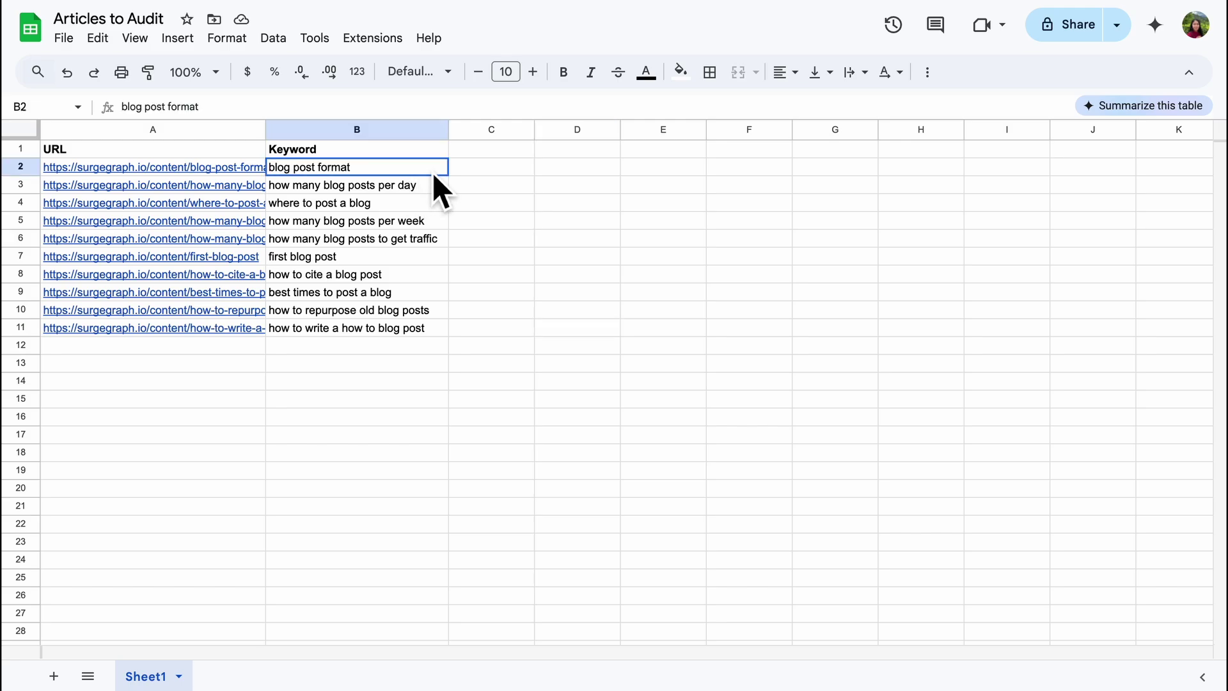
click(438, 192)
click(436, 209)
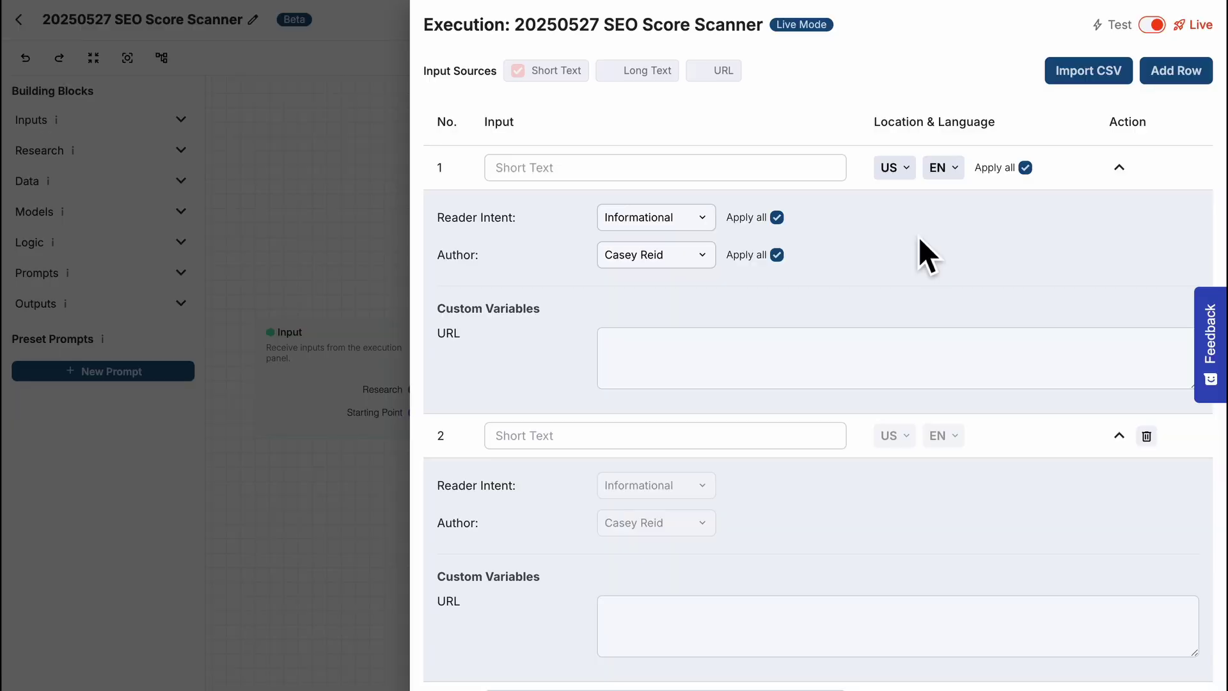
Import Articles to Audit - Sheet1 (1).csv into the execution form with a header row, mapping URL to URL and Keyword to text input.
click(1089, 81)
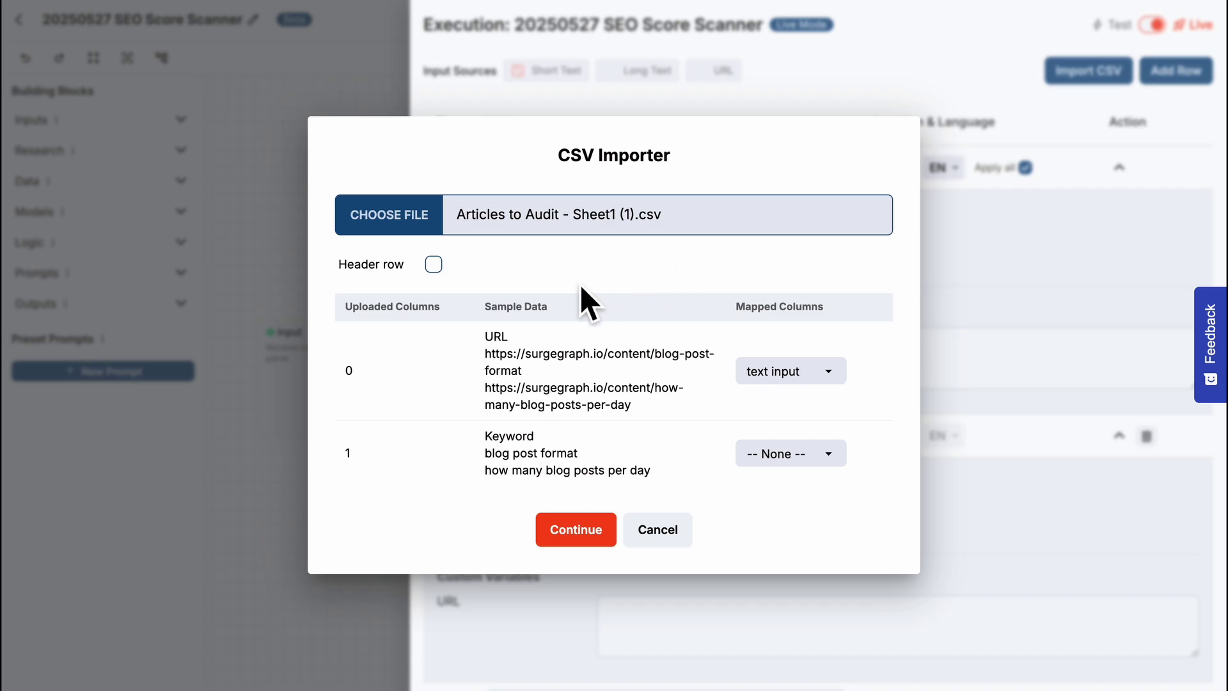
click(433, 265)
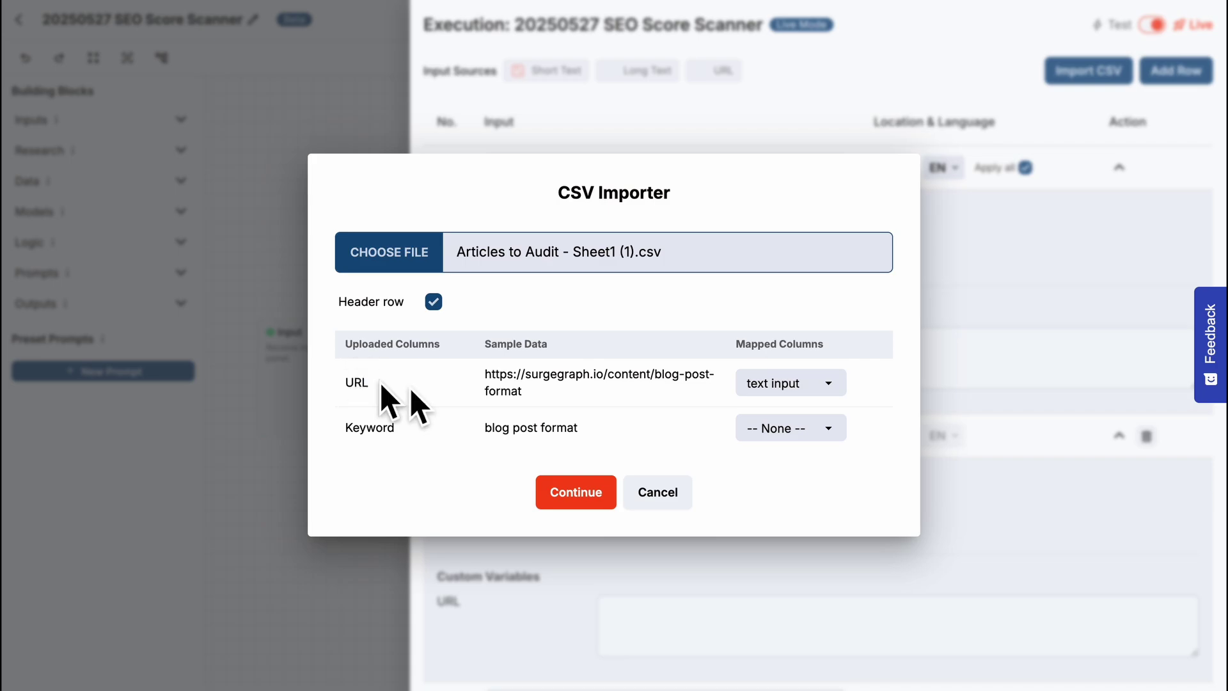
click(816, 392)
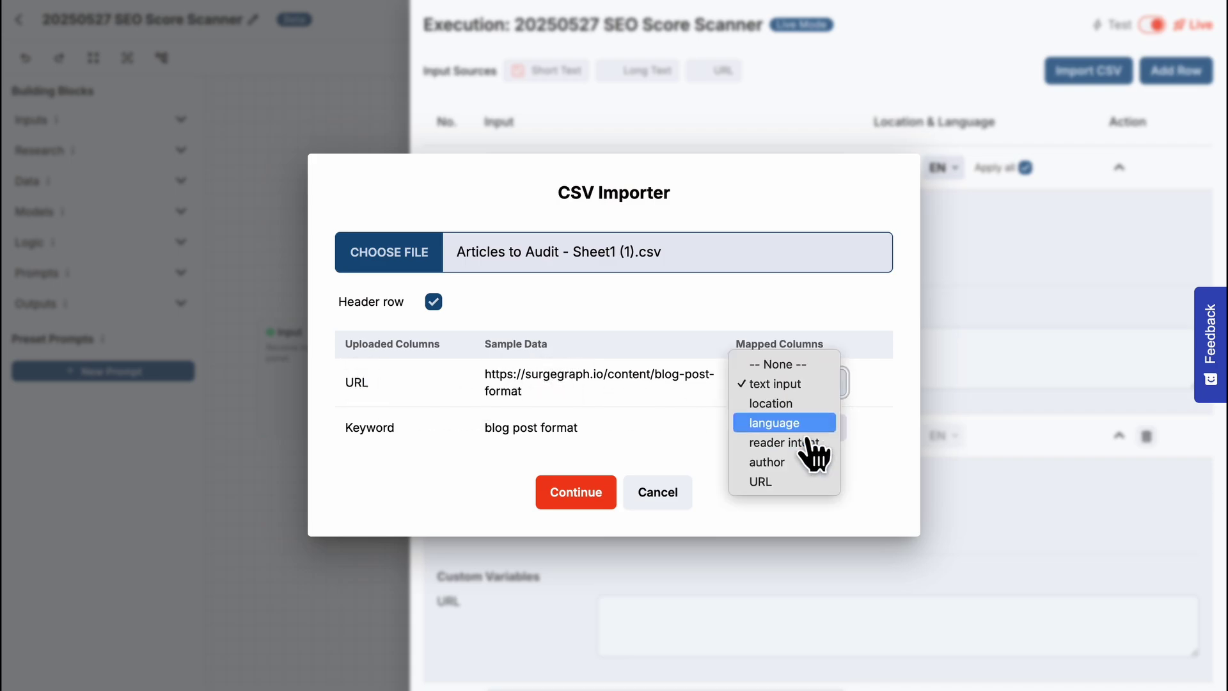
click(640, 467)
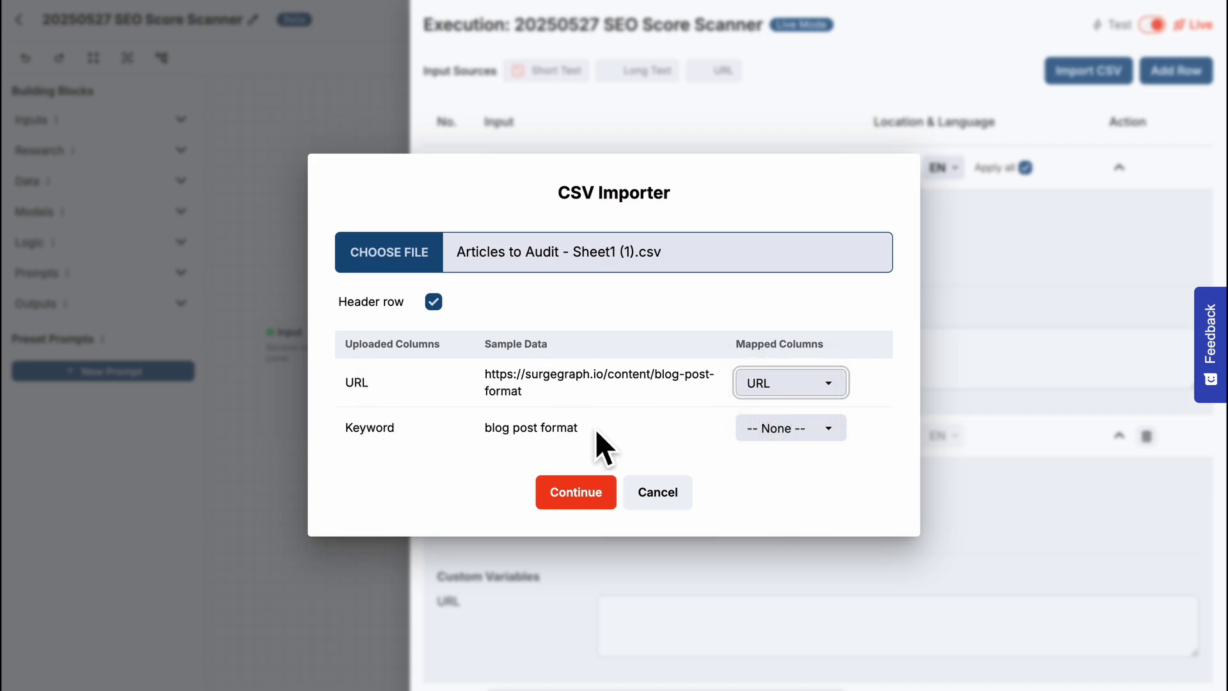
click(777, 428)
click(782, 449)
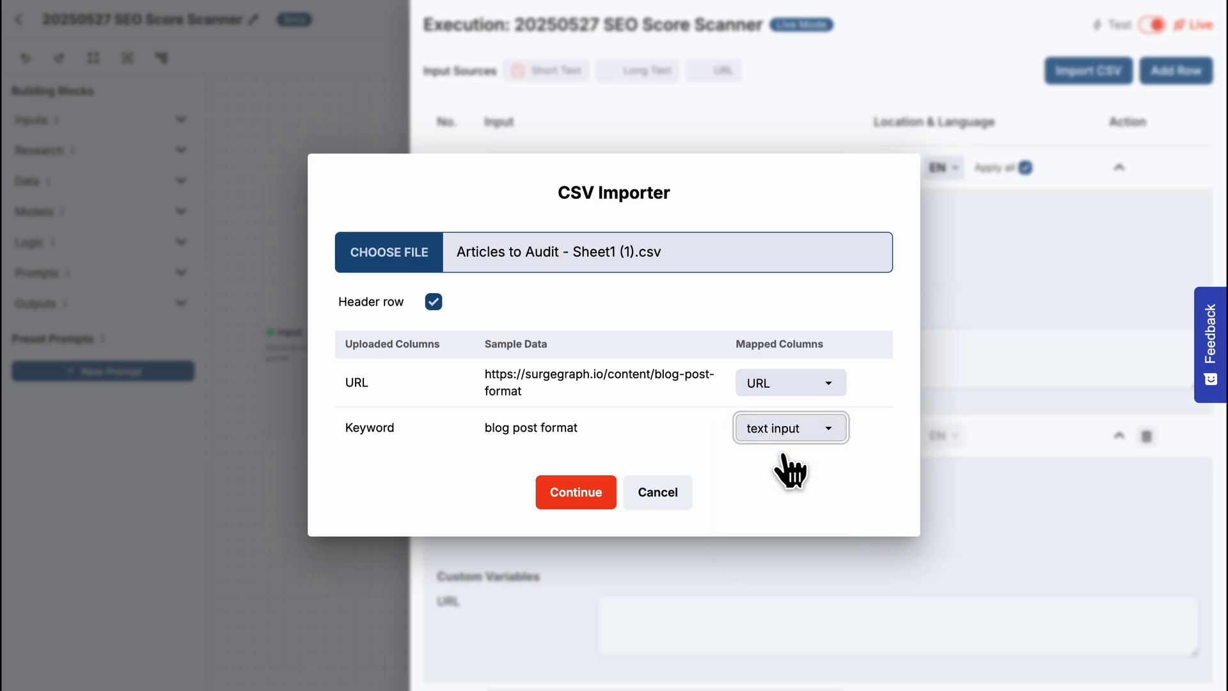
click(577, 495)
Review the imported keyword rows through "how to write a how to blog post" and execute the workflow on all of them.
scroll(744, 424, down, 1)
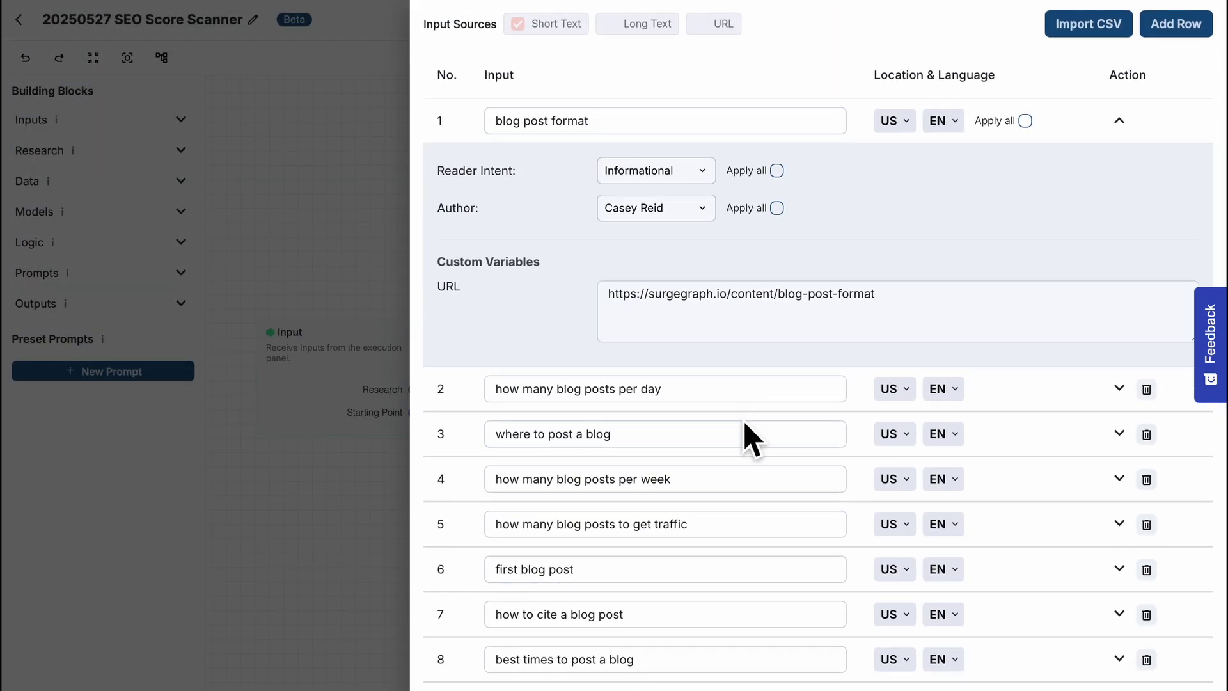
scroll(744, 422, down, 4)
click(723, 521)
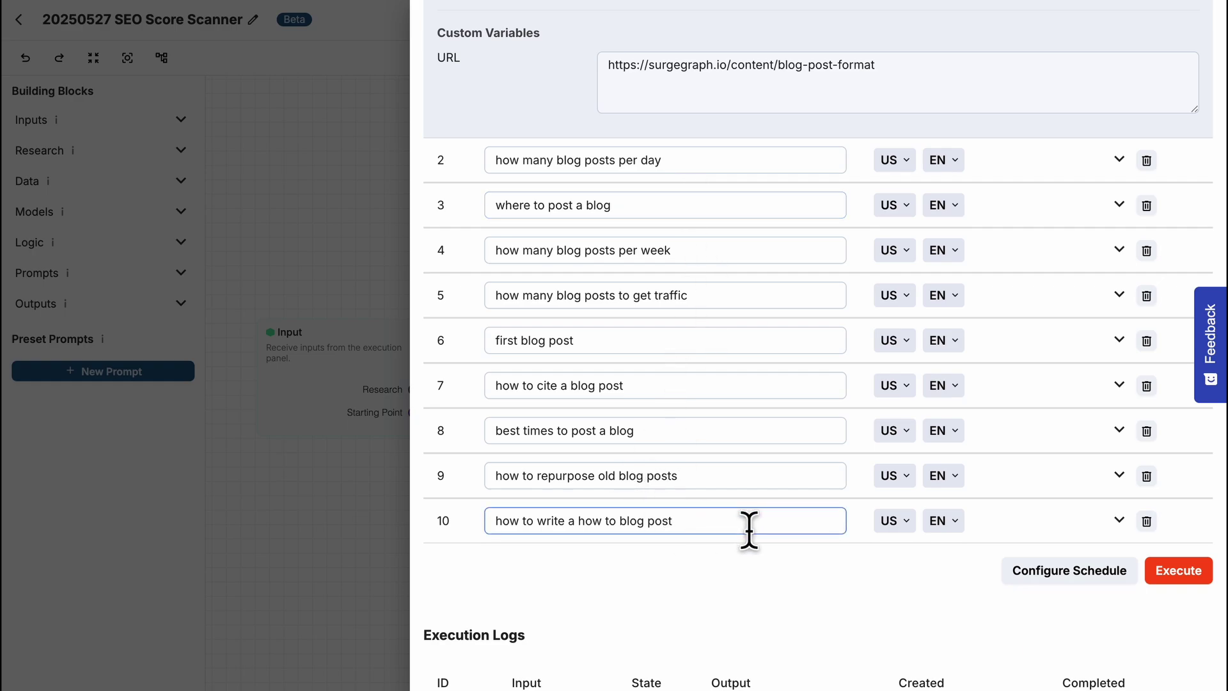
click(1185, 572)
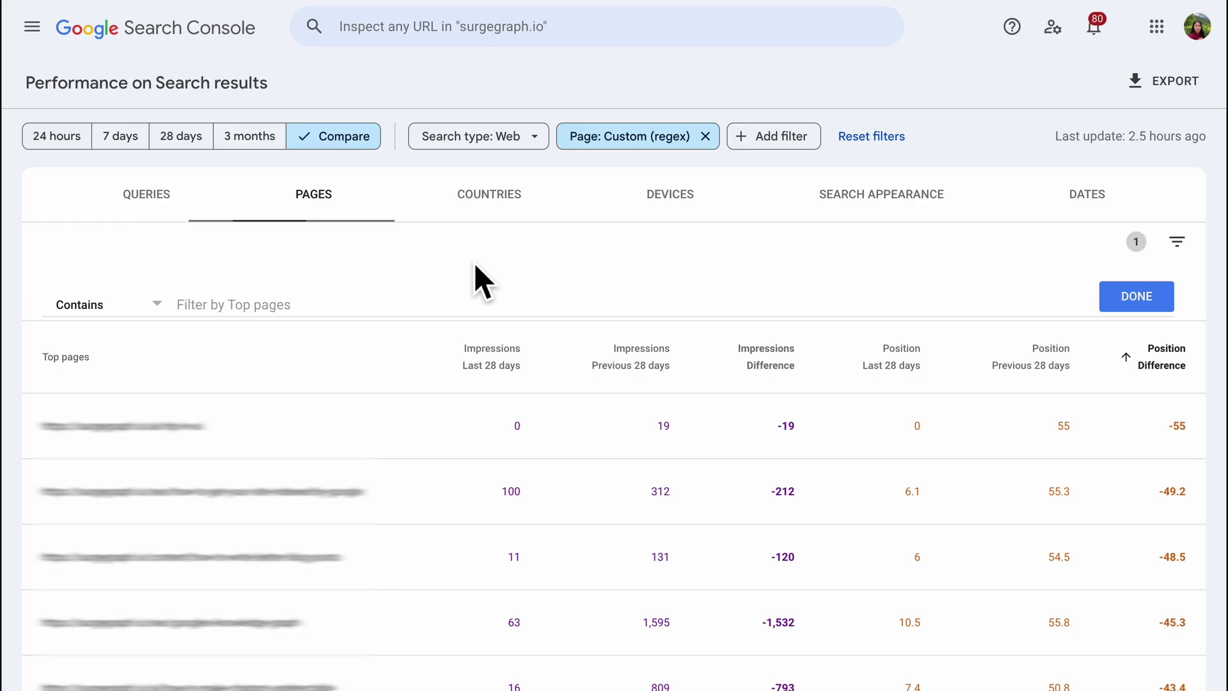
Switch to Google Search Console and examine the date-range comparison options and the performance results by page.
click(348, 141)
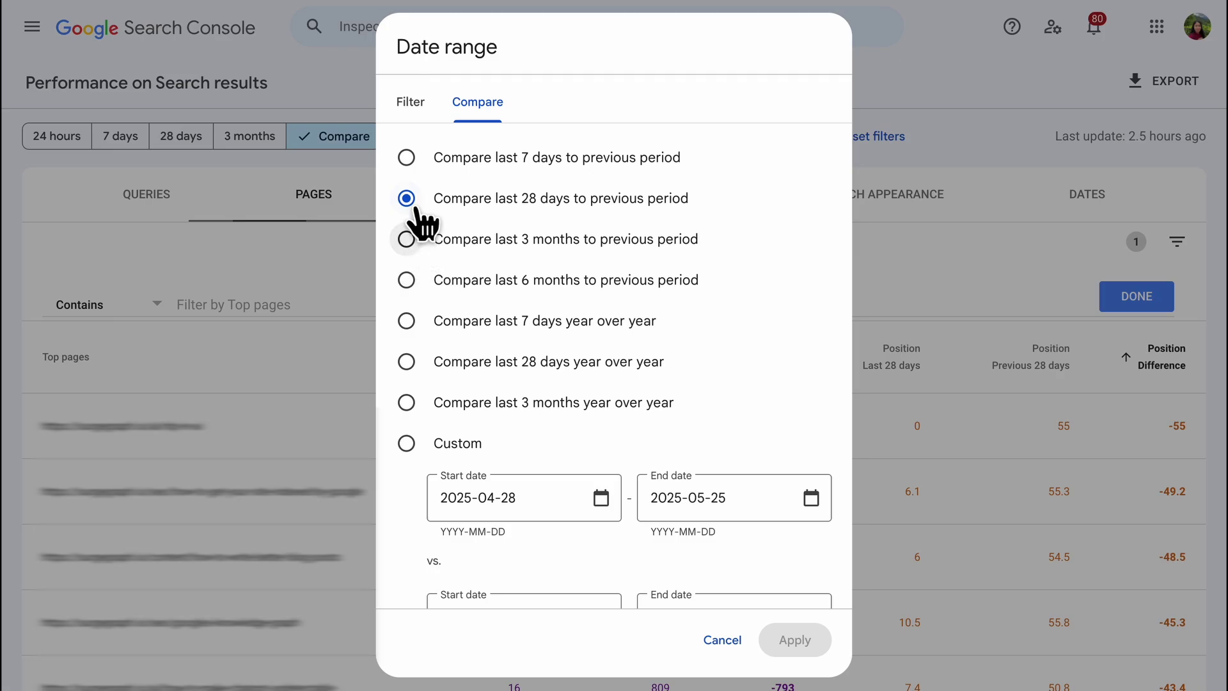
key(Escape)
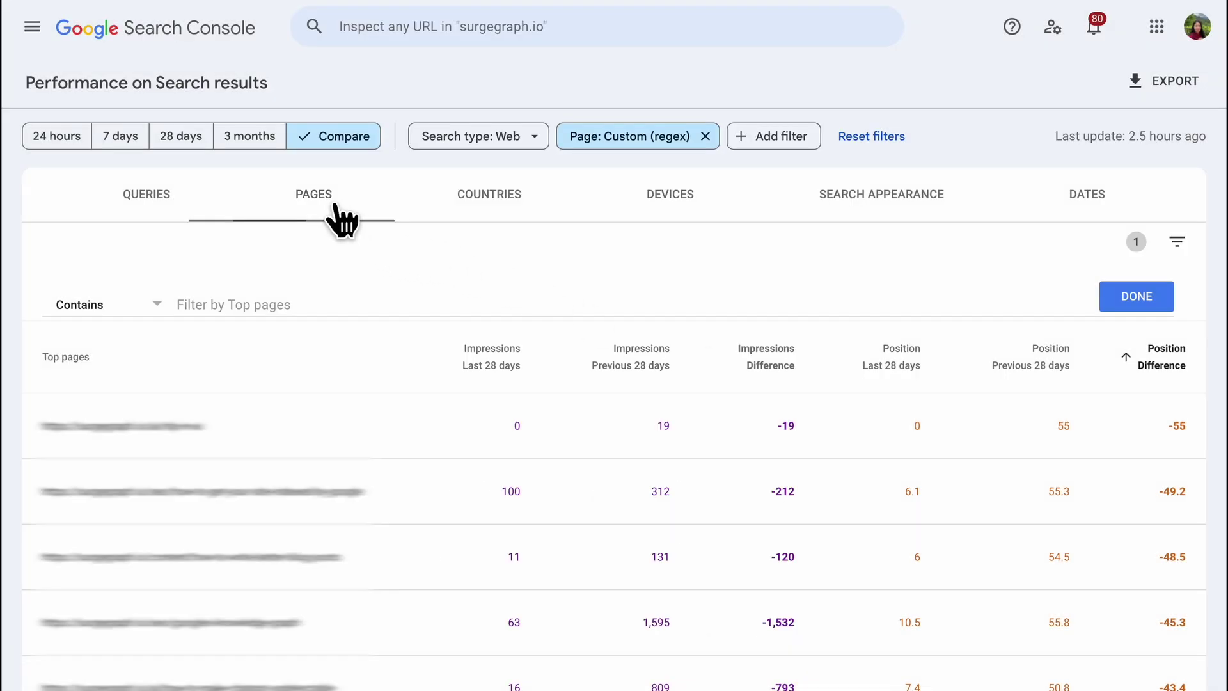
click(333, 203)
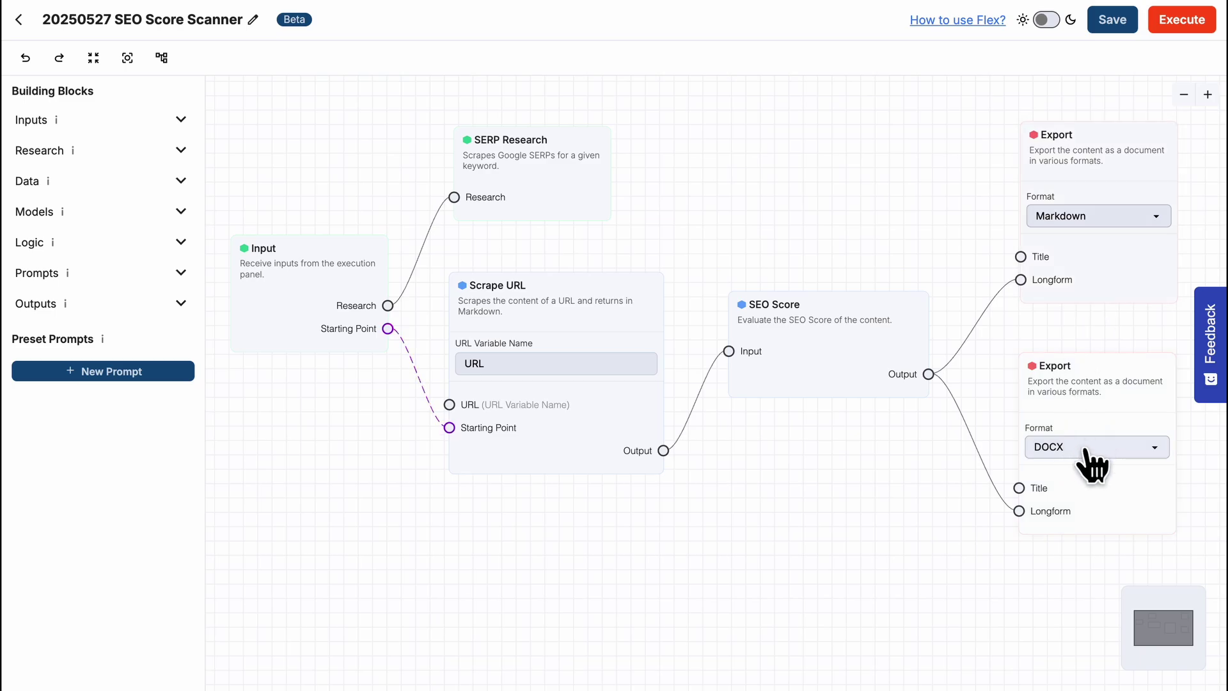
Return to the SEO Score Scanner workflow and set the DOCX Export block's format to PDF.
click(1078, 455)
key(Escape)
key(Down)
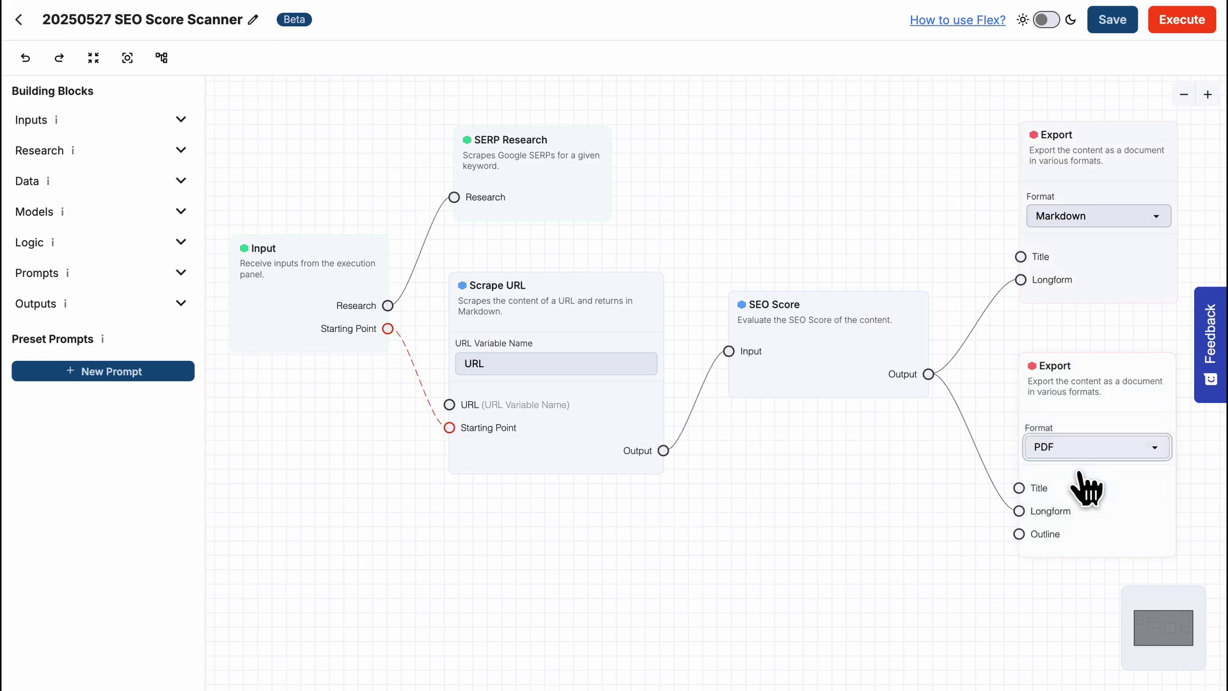